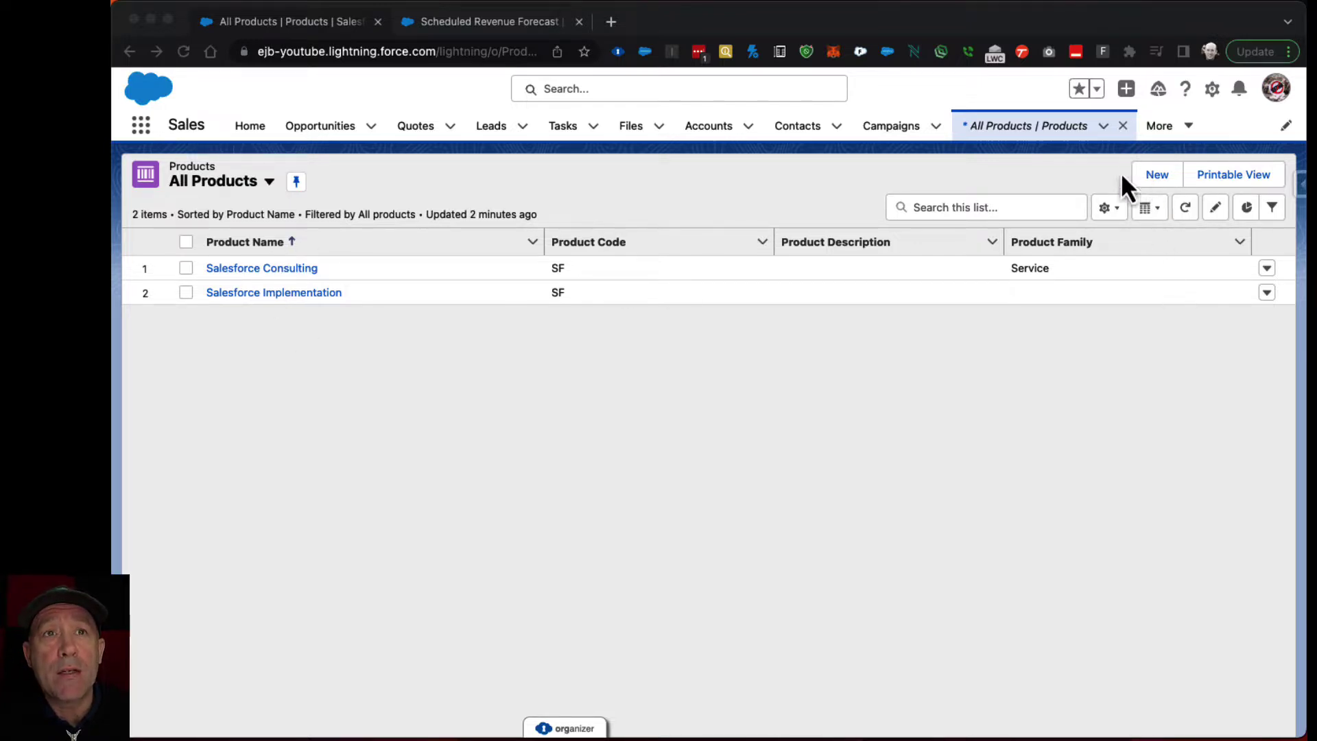
Step: Start a new product and enter 'Widget Subscription' as its Product Name
{"action": "left_click", "coordinate": [1146, 176]}
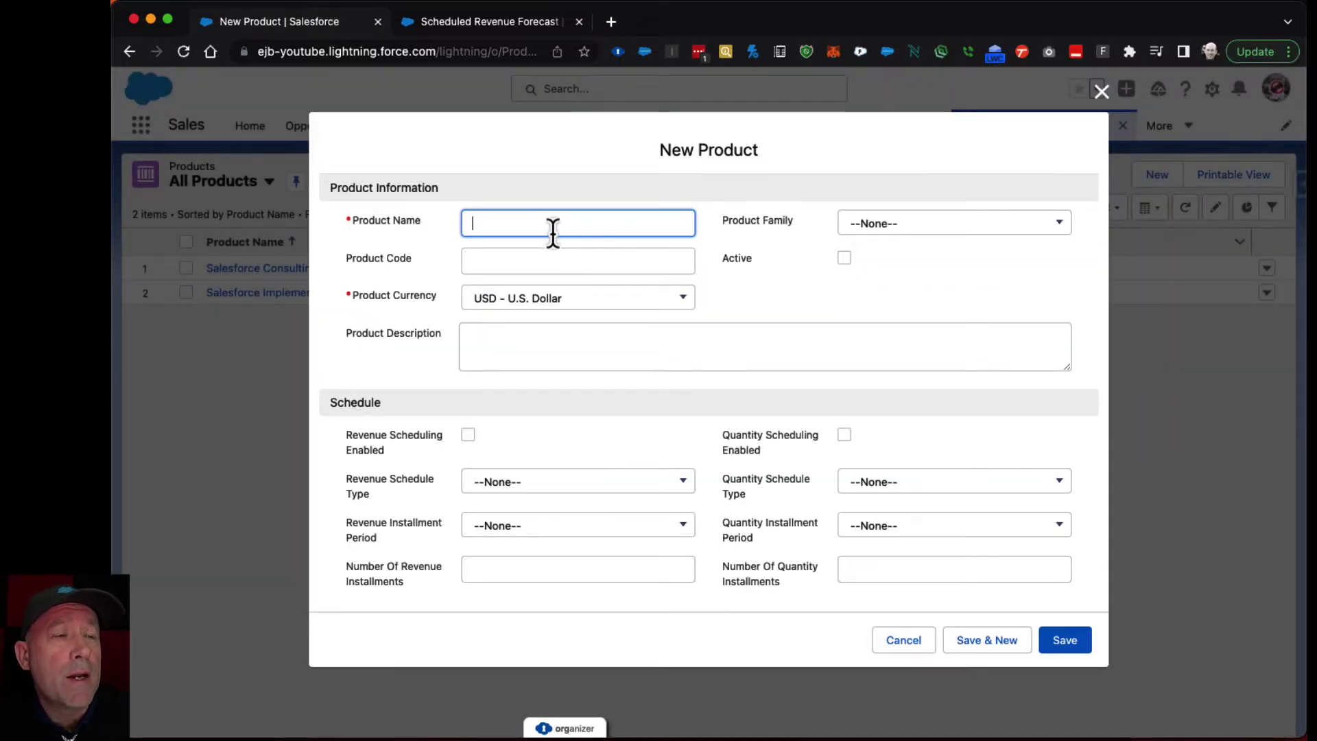
{"action": "type", "text": "Widget"}
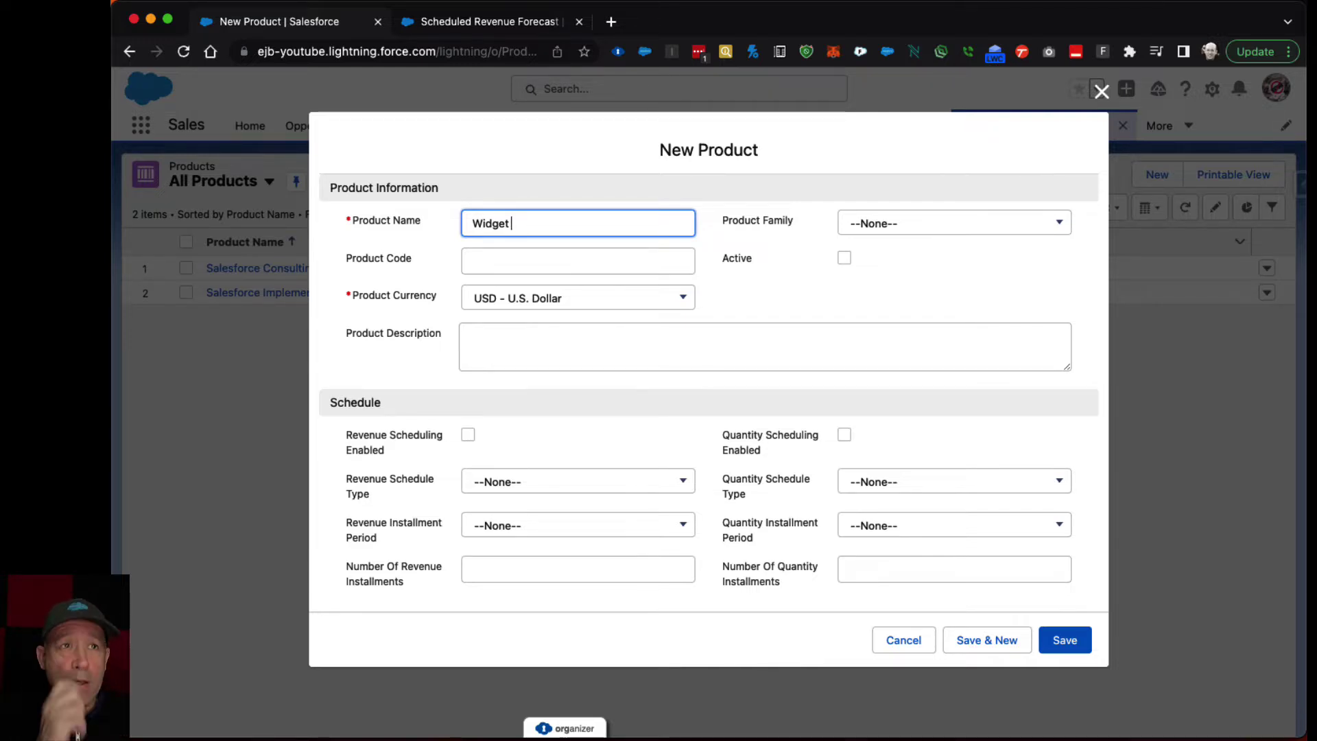
{"action": "type", "text": "S"}
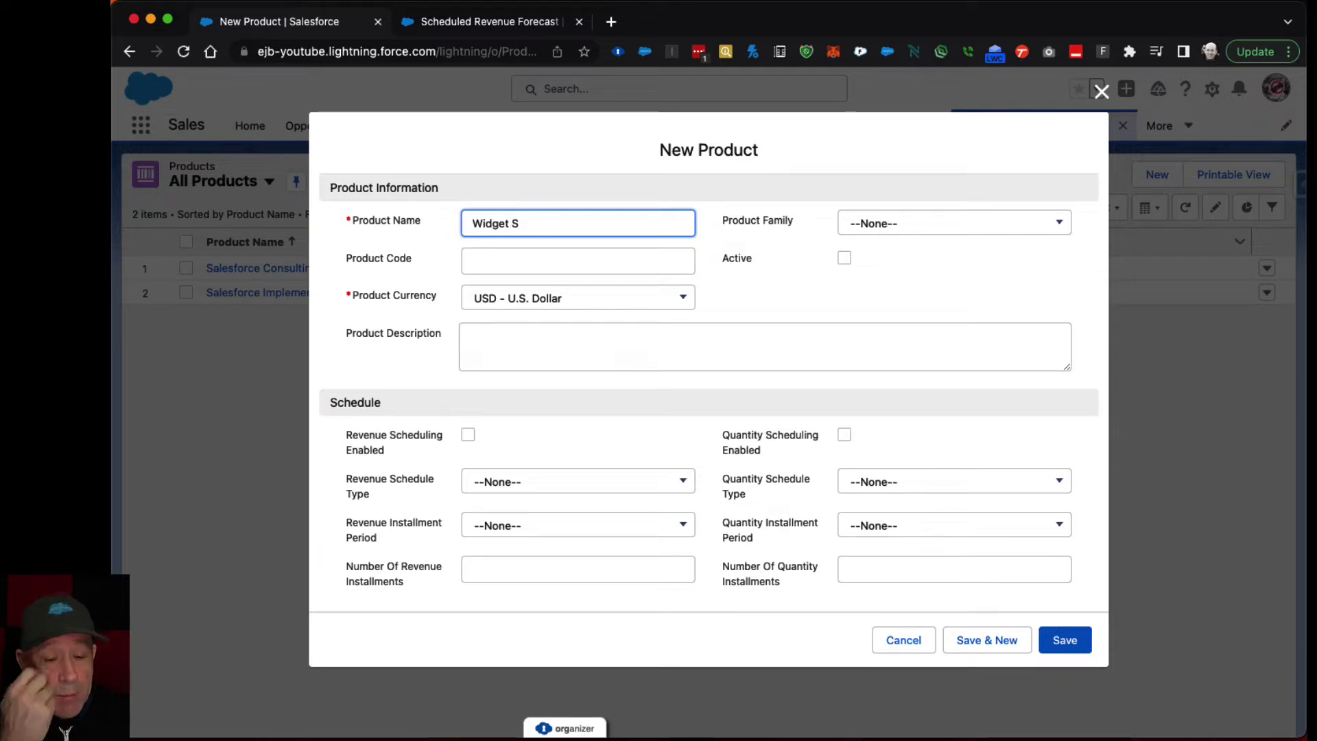
{"action": "type", "text": "ubscription"}
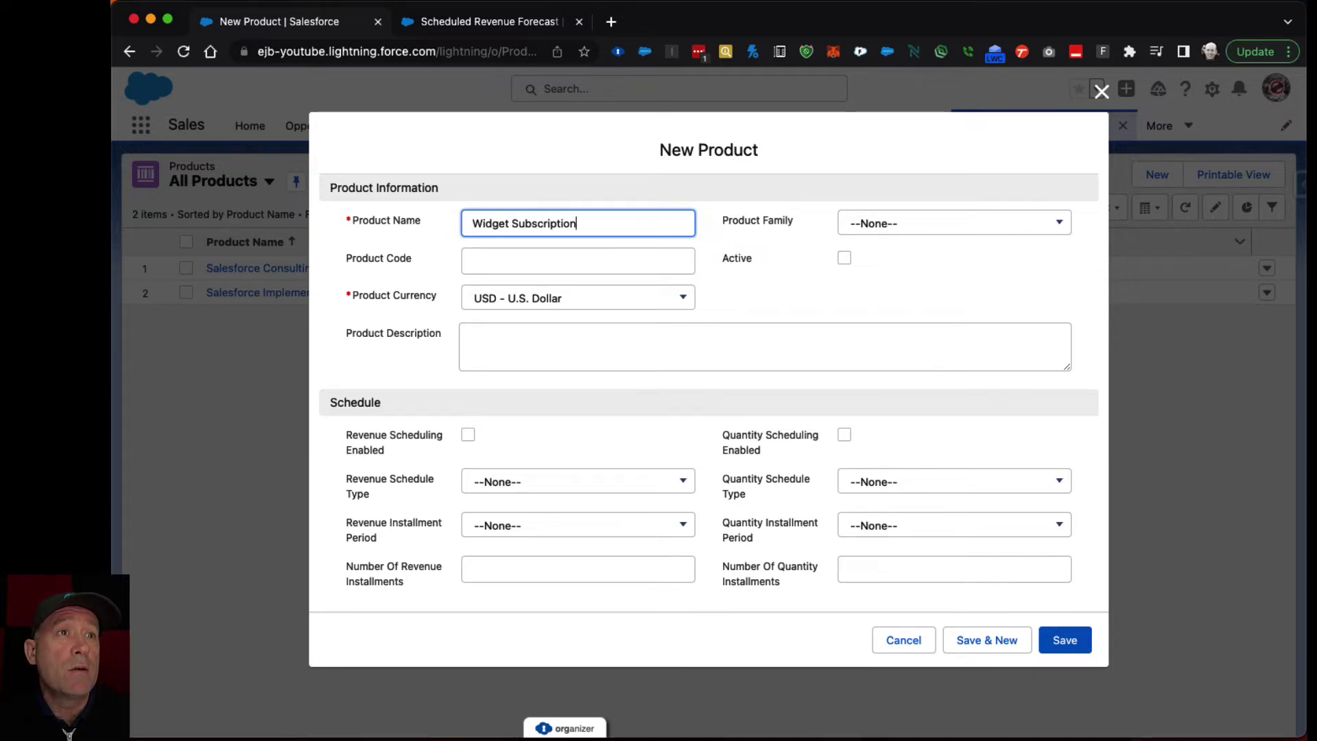
{"action": "key", "text": "Tab"}
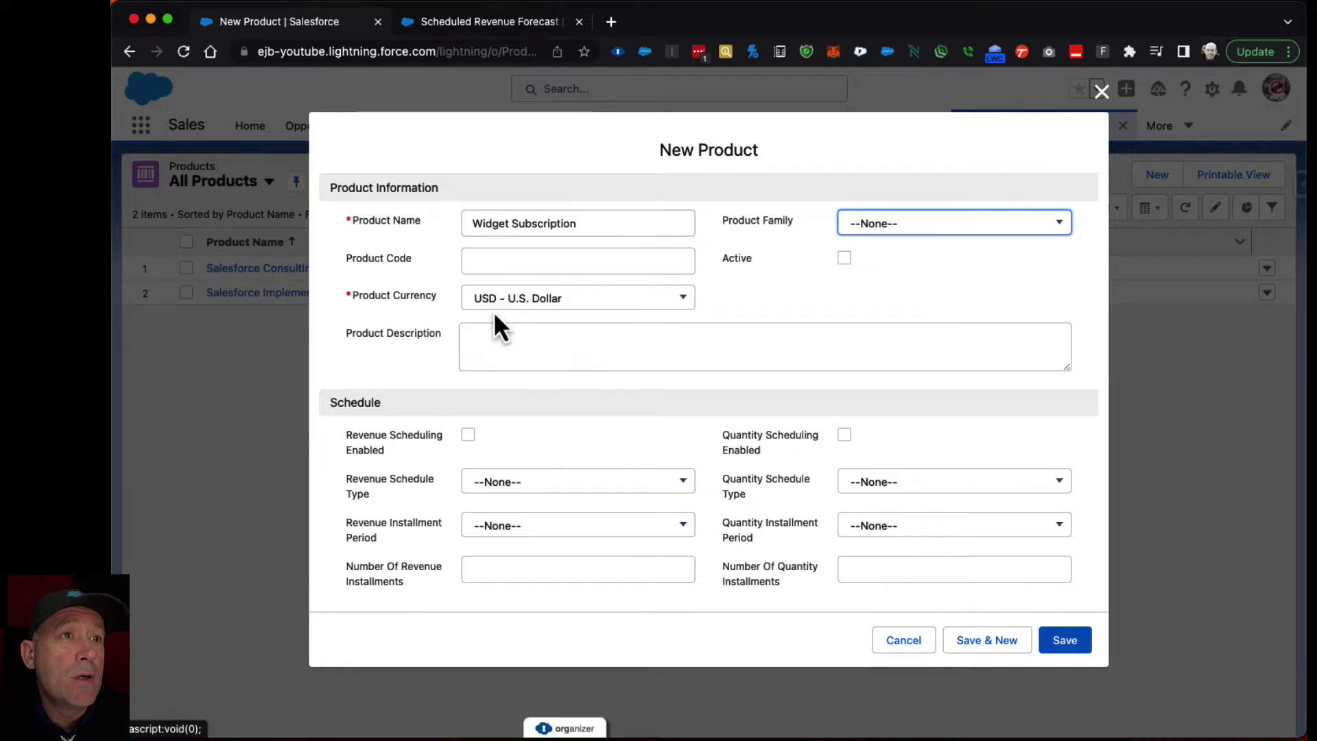
Step: Enable revenue scheduling, dividing revenue into 4 quarterly installments
{"action": "left_click", "coordinate": [468, 434]}
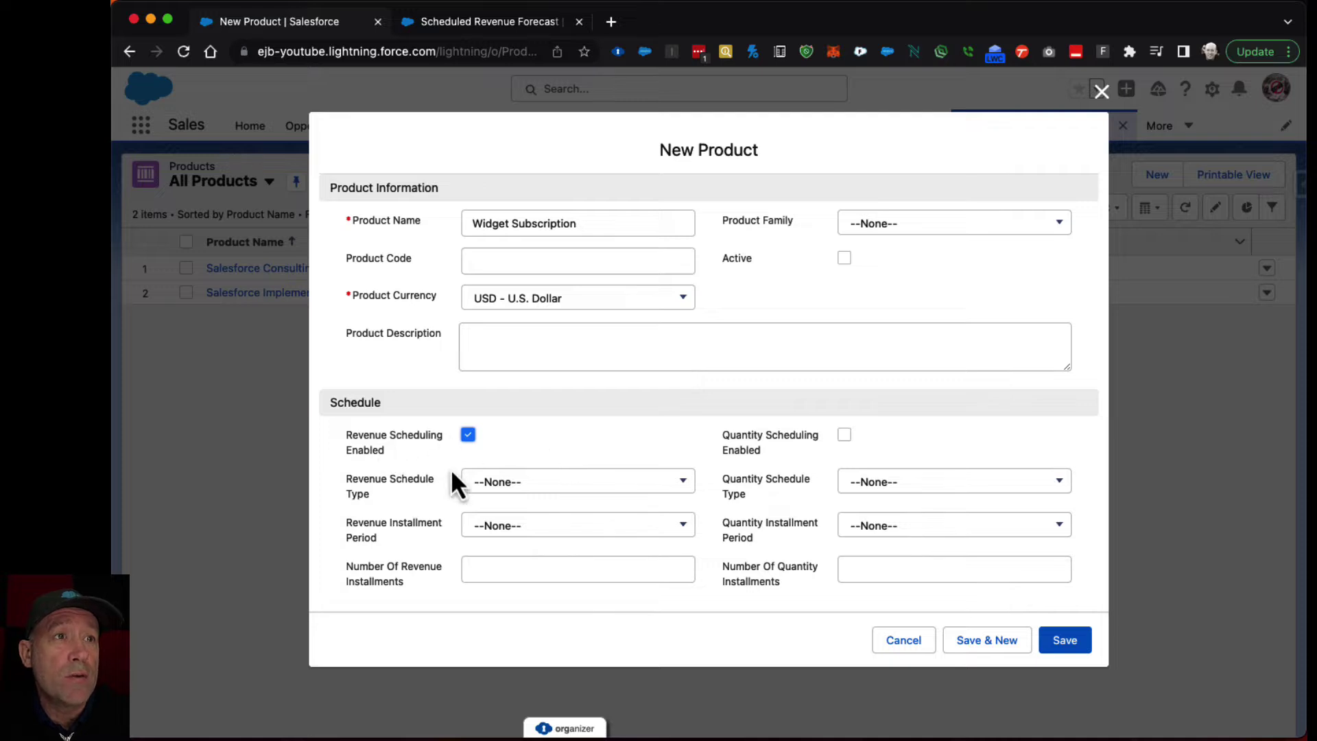
{"action": "left_click", "coordinate": [479, 483]}
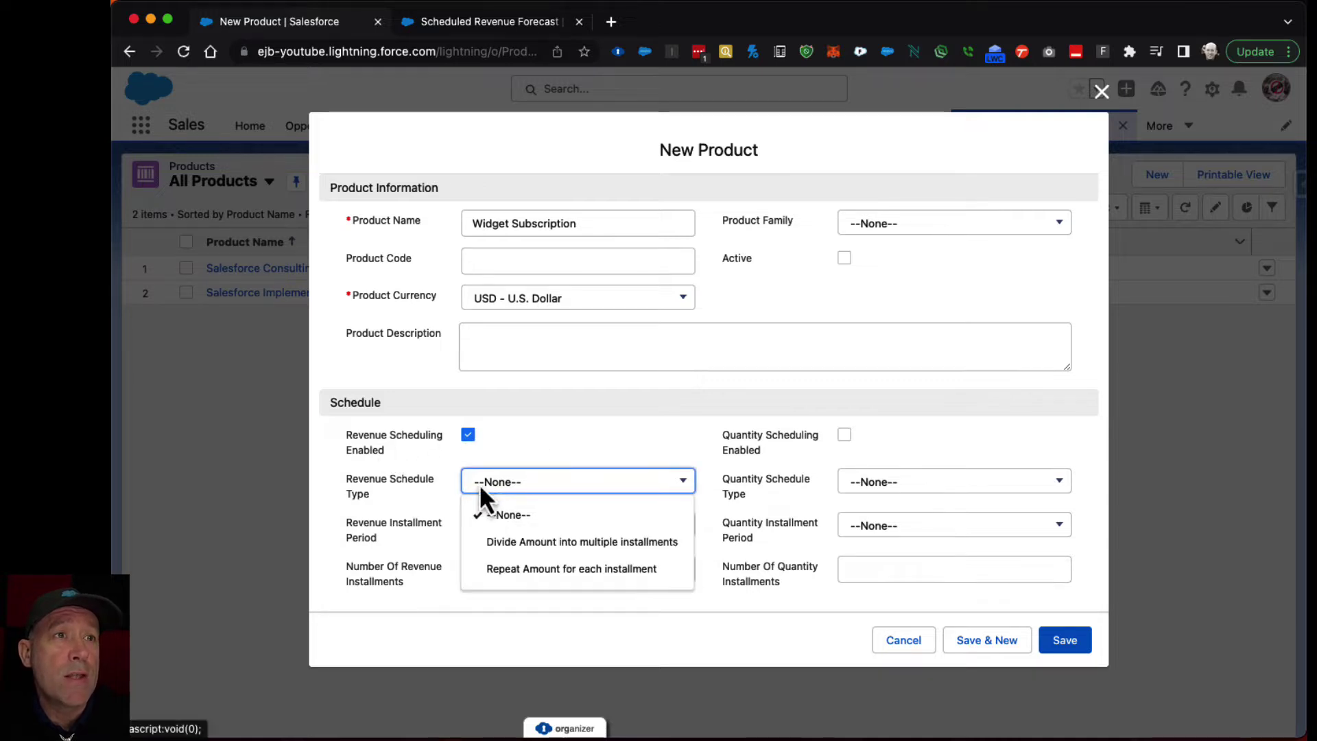
{"action": "left_click", "coordinate": [496, 544]}
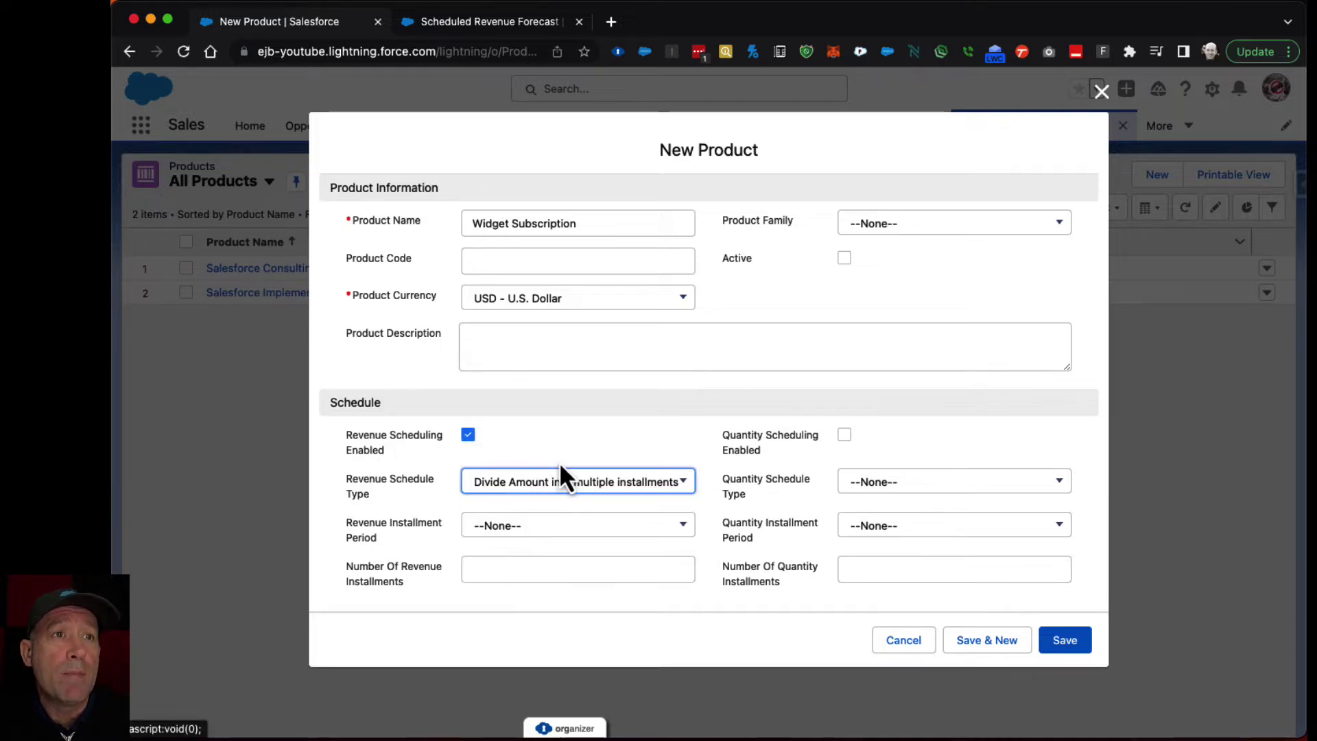
{"action": "left_click", "coordinate": [536, 527]}
{"action": "left_click", "coordinate": [517, 558]}
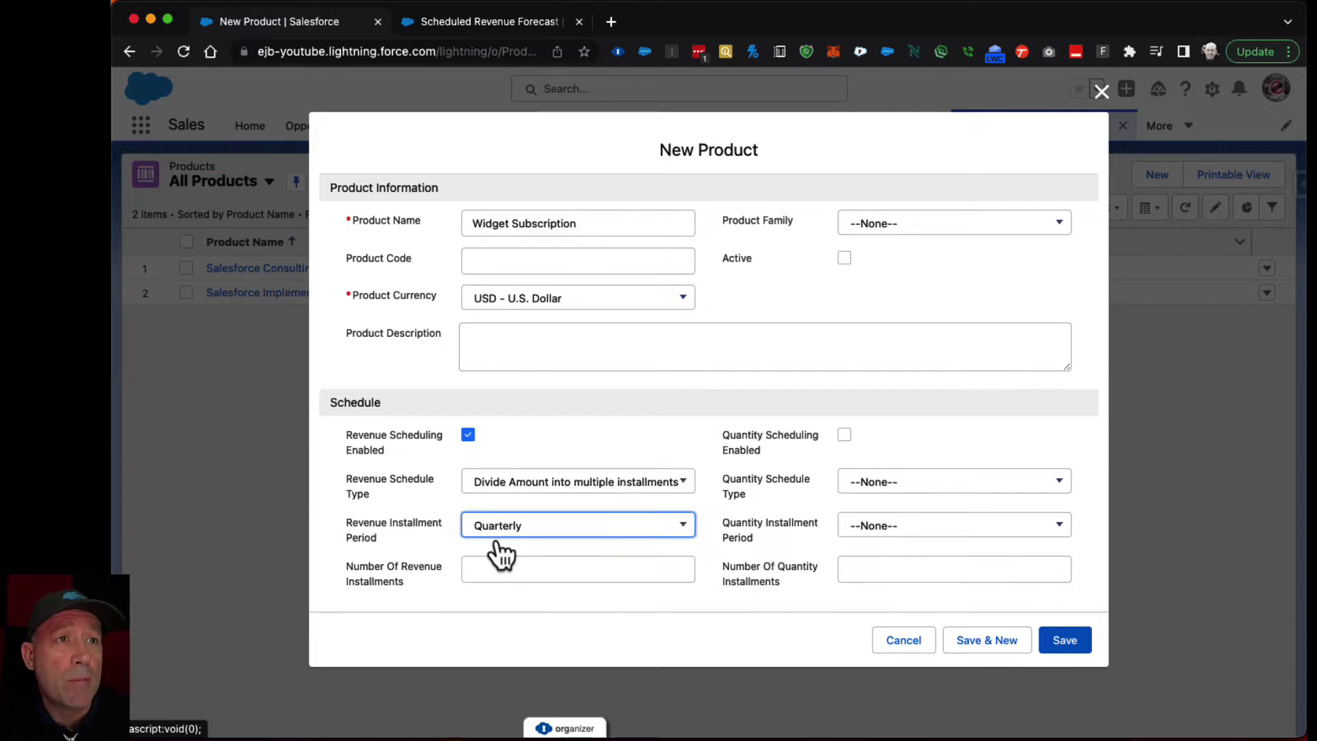
{"action": "left_click", "coordinate": [502, 572]}
{"action": "type", "text": "4"}
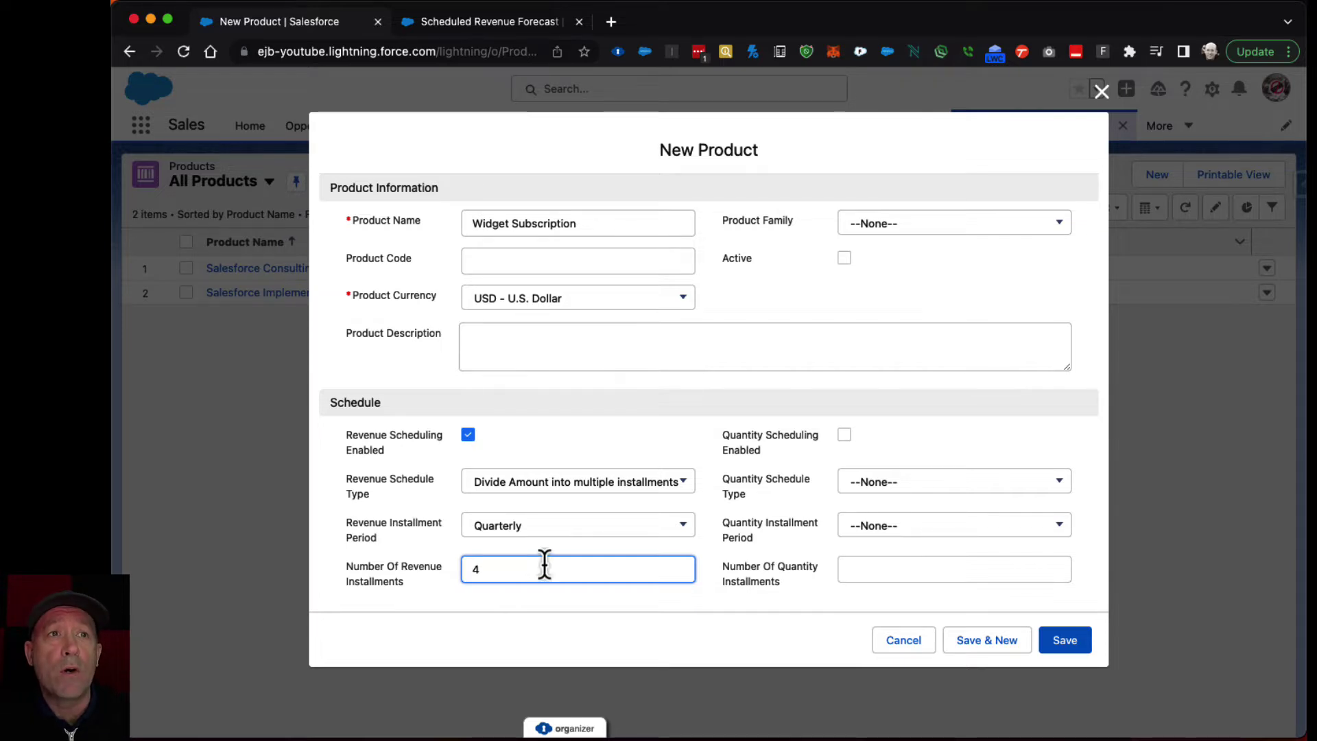
Step: Set quantity scheduling to divide into 12 monthly installments and save the product
{"action": "left_click", "coordinate": [870, 483]}
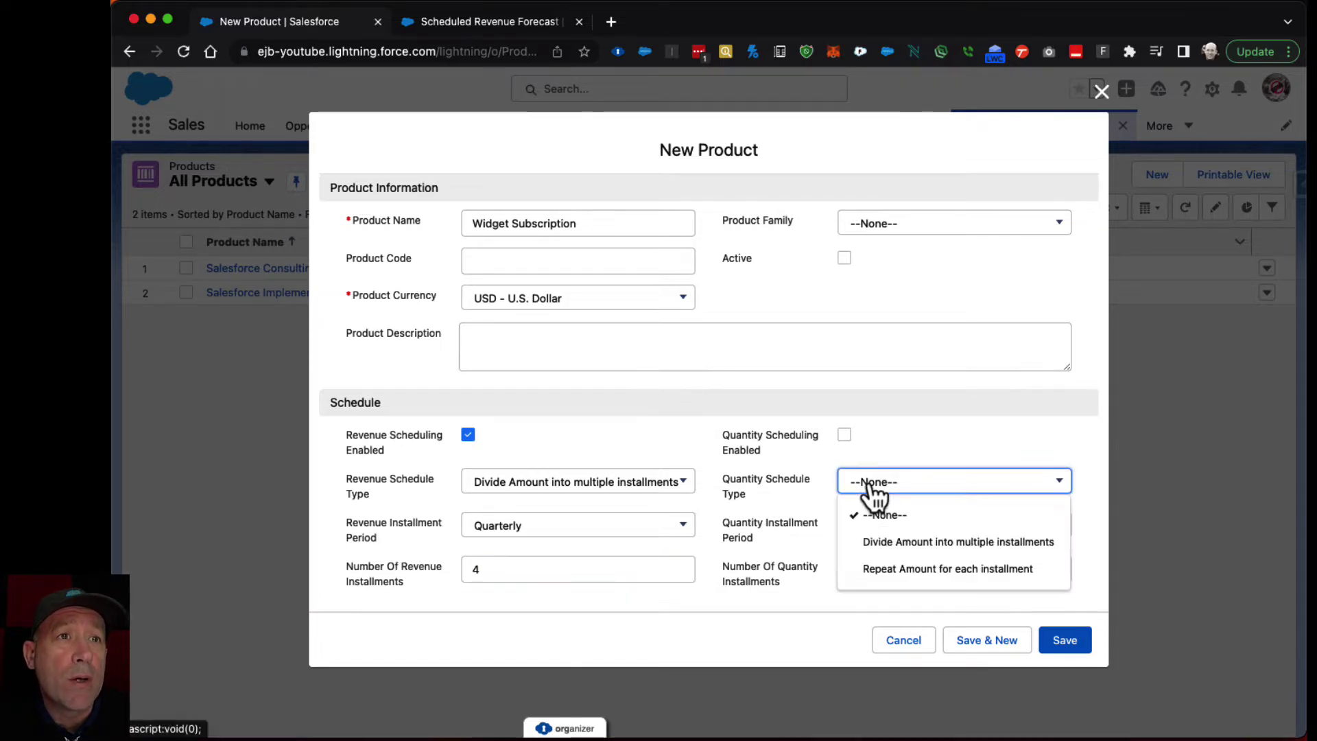
{"action": "left_click", "coordinate": [879, 542]}
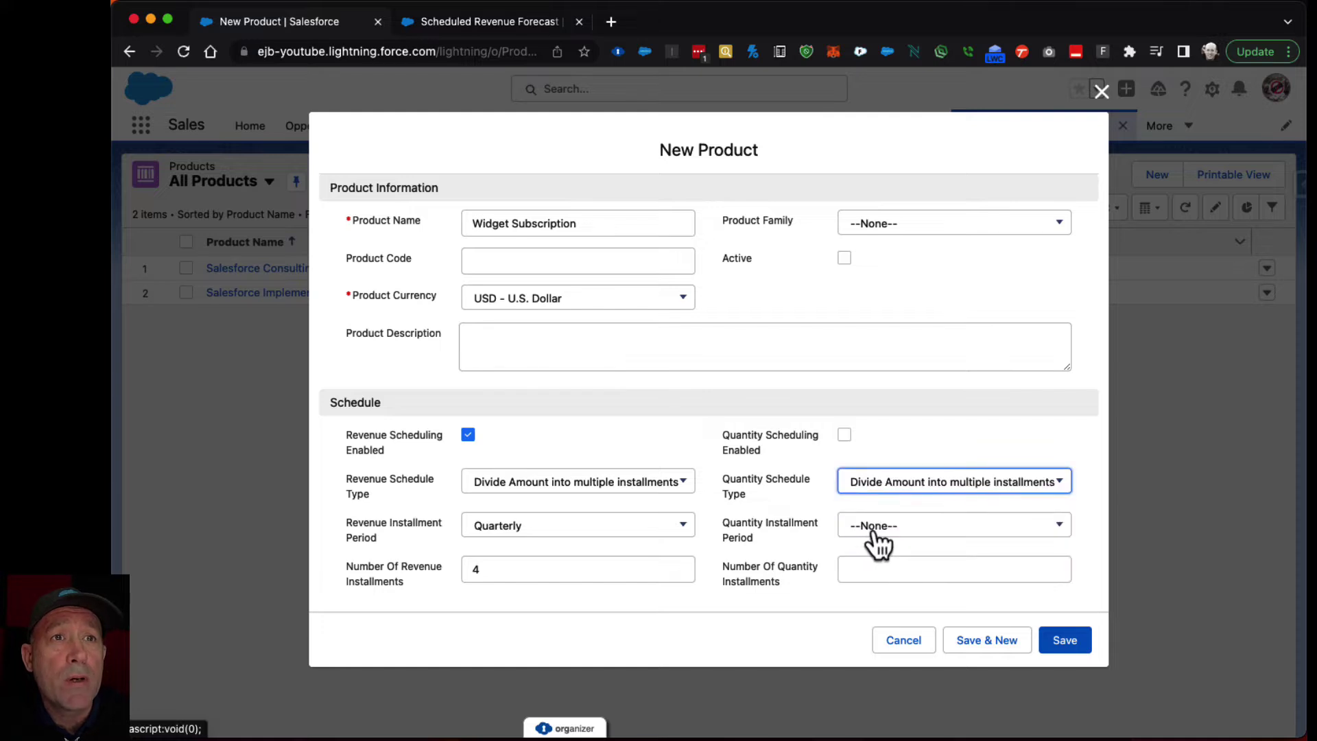
{"action": "left_click", "coordinate": [872, 527]}
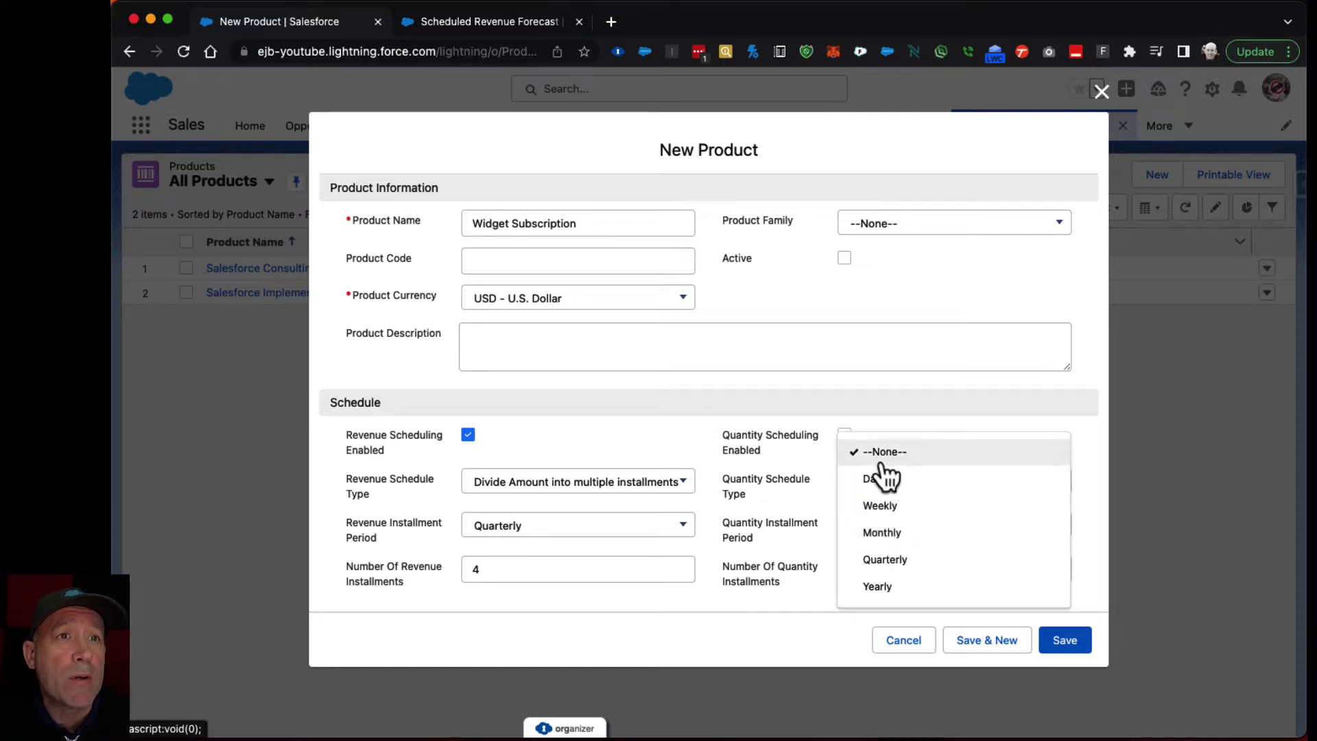
{"action": "left_click", "coordinate": [879, 533]}
{"action": "left_click", "coordinate": [861, 566]}
{"action": "type", "text": "12"}
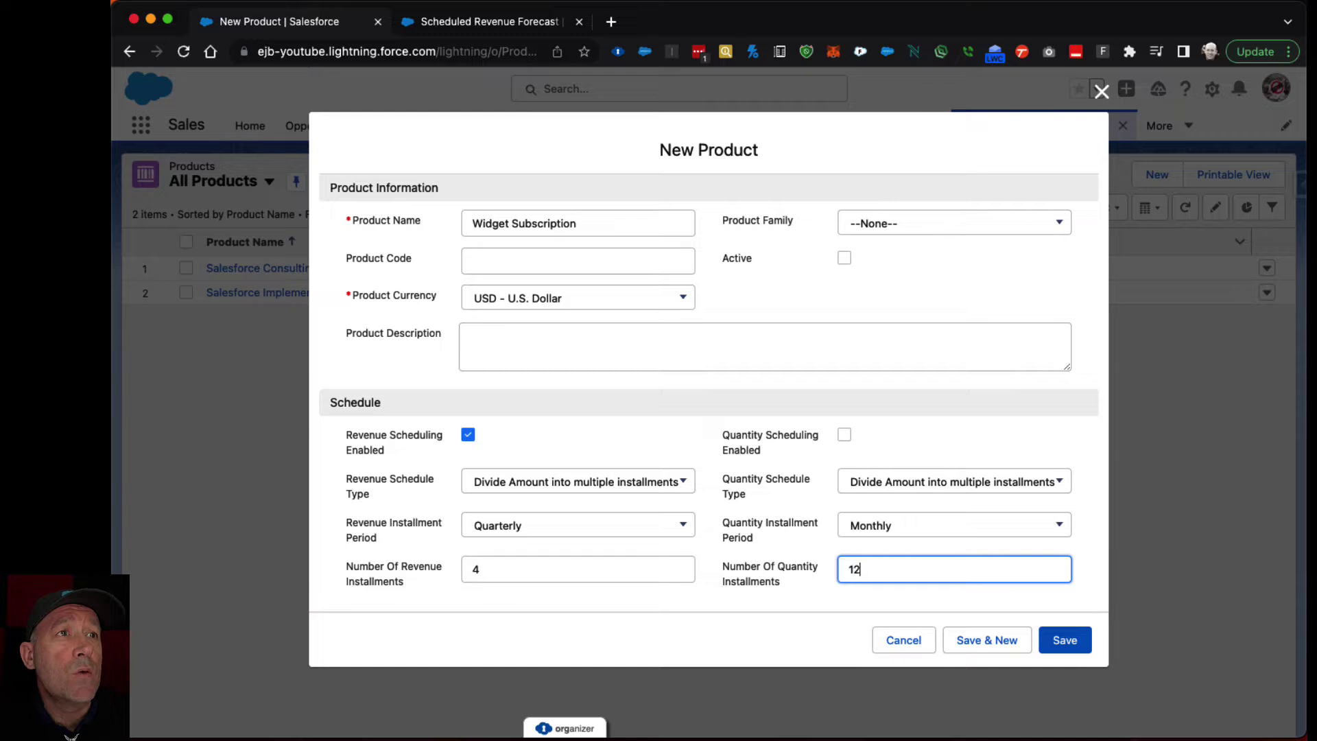
{"action": "left_click", "coordinate": [1072, 641]}
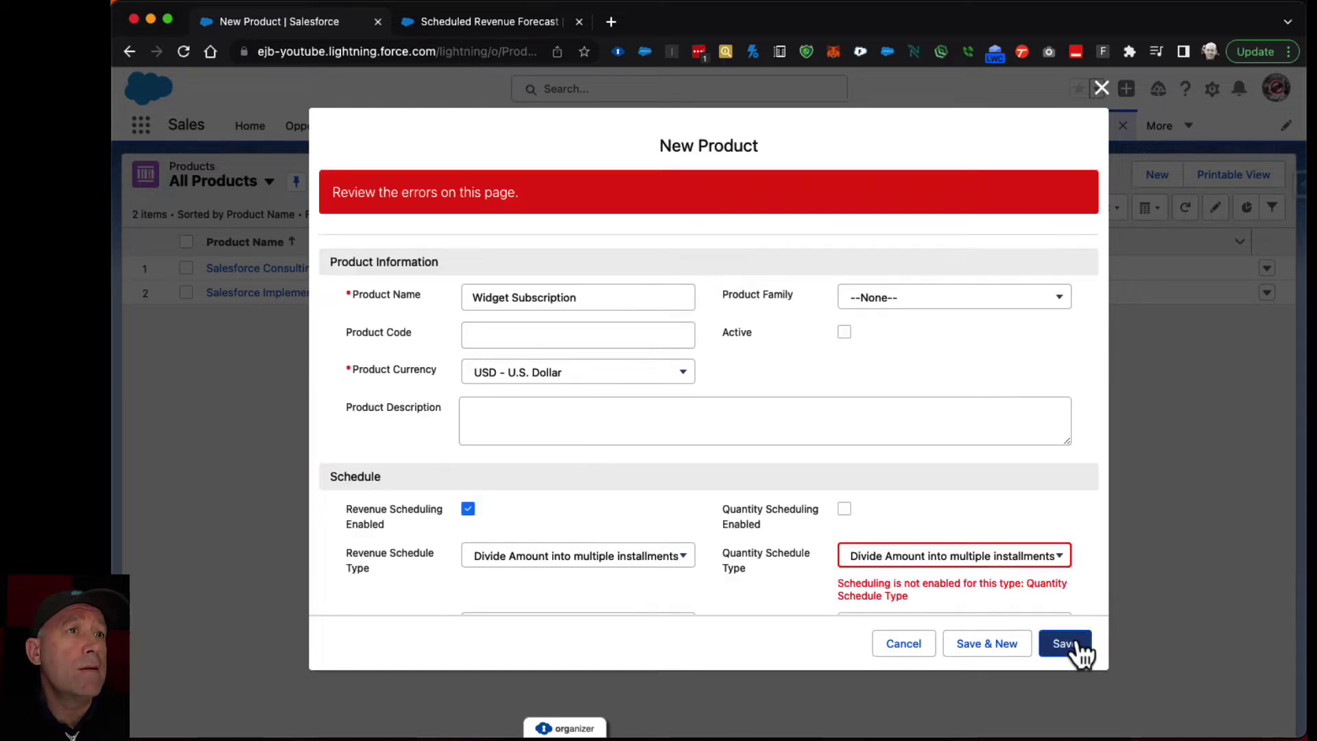
{"action": "scroll", "coordinate": [994, 483], "scroll_direction": "down", "scroll_amount": 3}
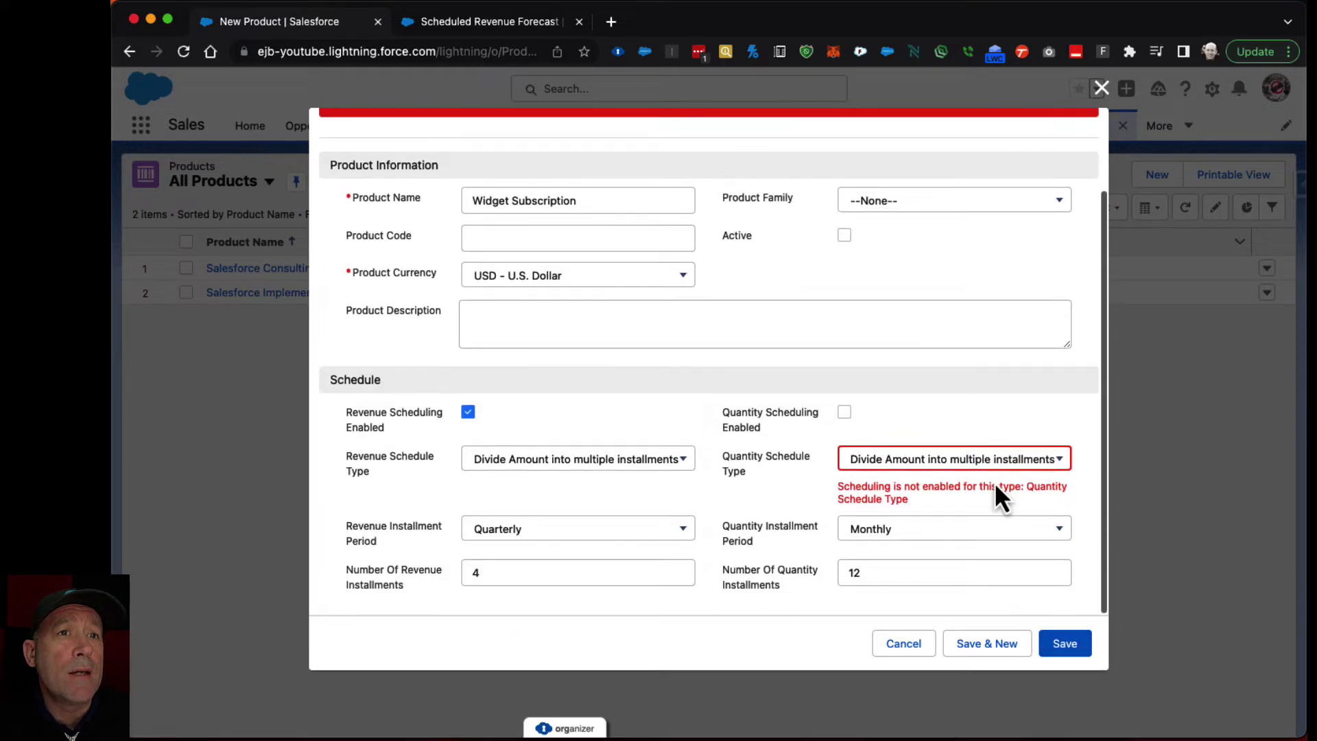
Step: Save Widget Subscription and give it a Standard Price Book list price of USD 20.00
{"action": "left_click", "coordinate": [1063, 648]}
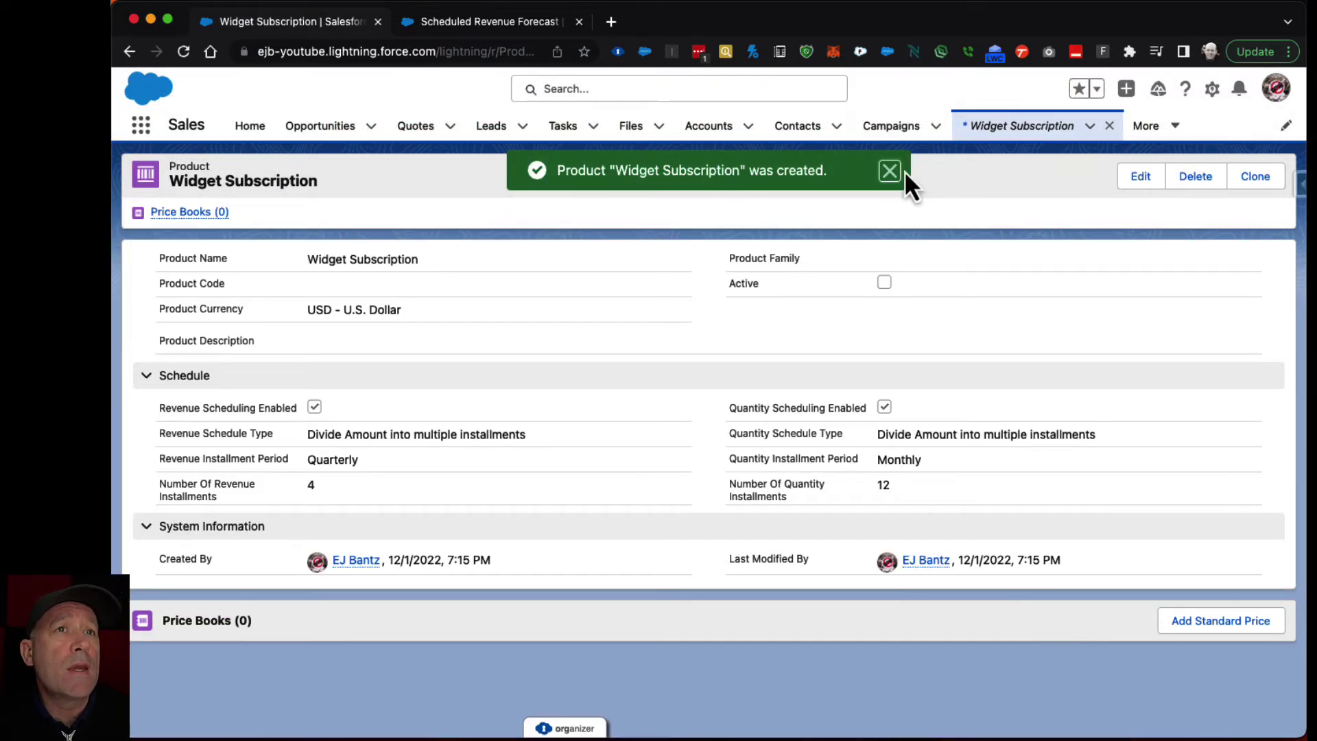
{"action": "left_click", "coordinate": [891, 171]}
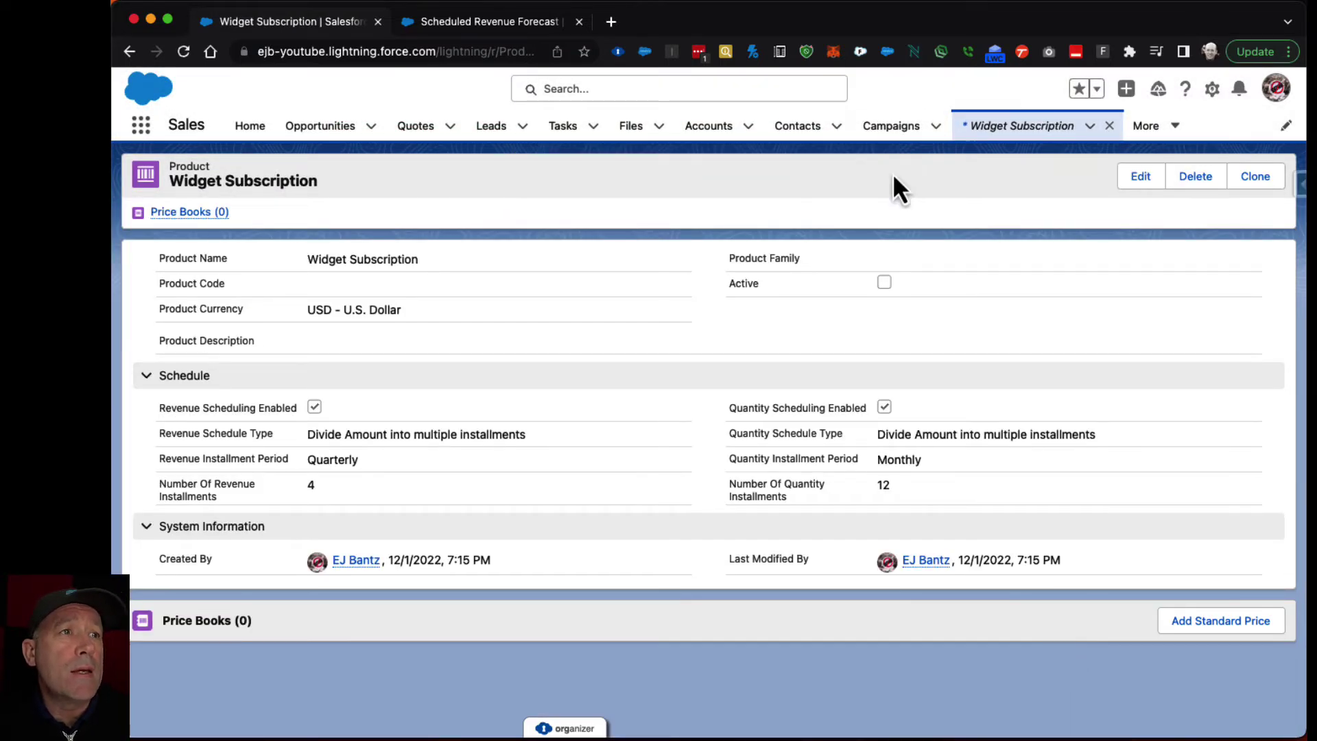
{"action": "left_click", "coordinate": [1205, 624]}
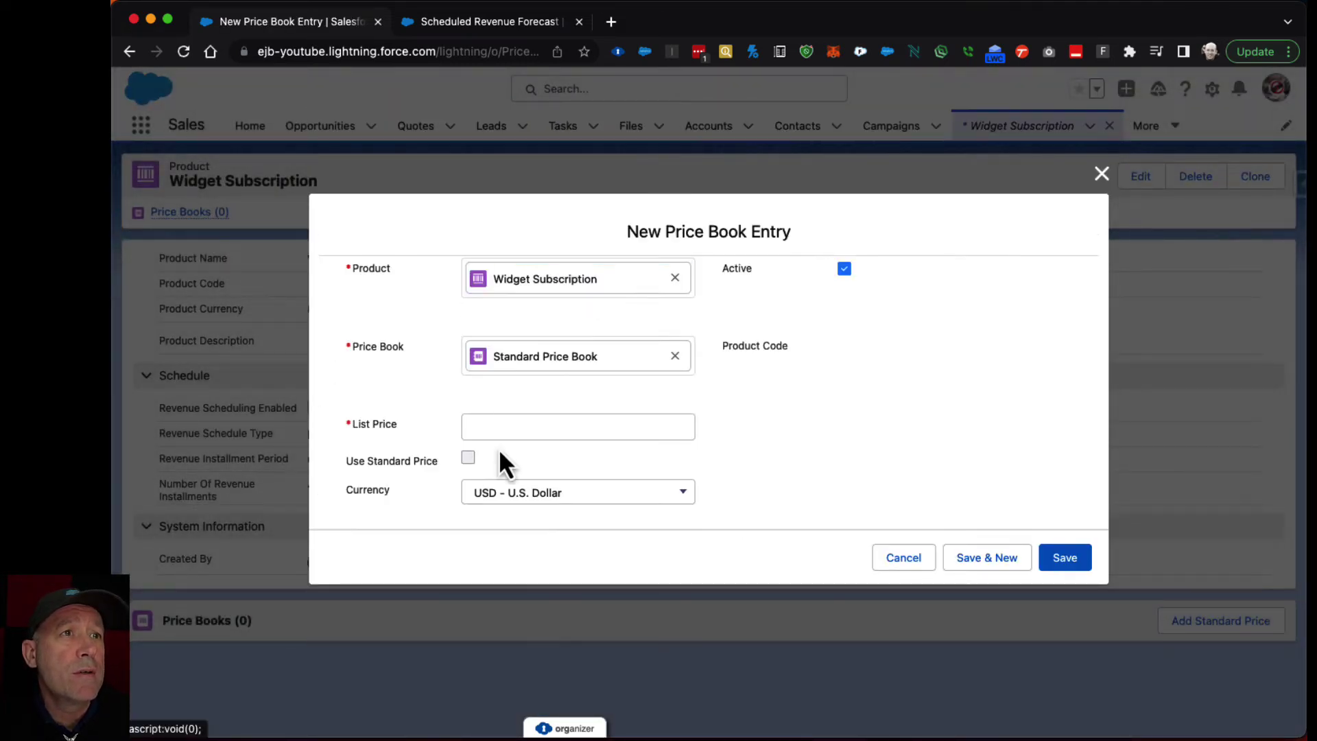
{"action": "left_click", "coordinate": [499, 427]}
{"action": "type", "text": "20"}
{"action": "key", "text": "Tab"}
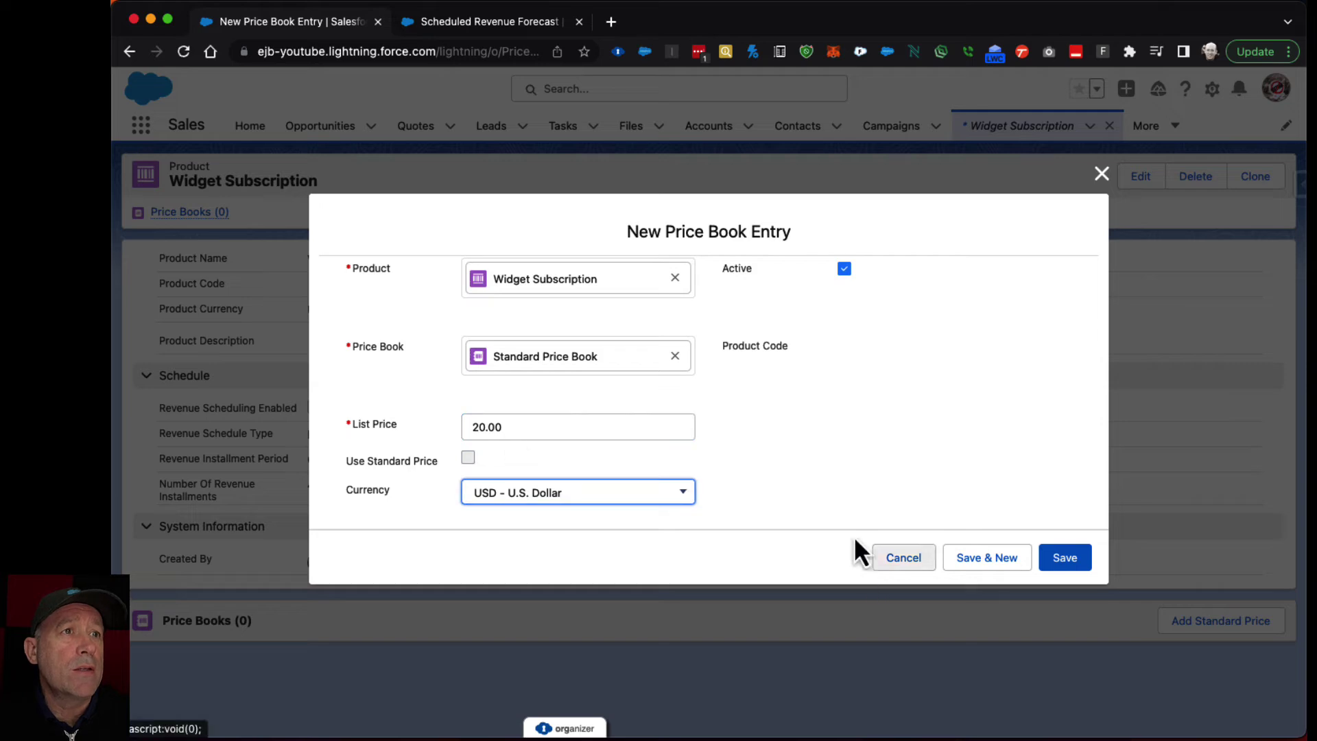
{"action": "left_click", "coordinate": [1060, 559]}
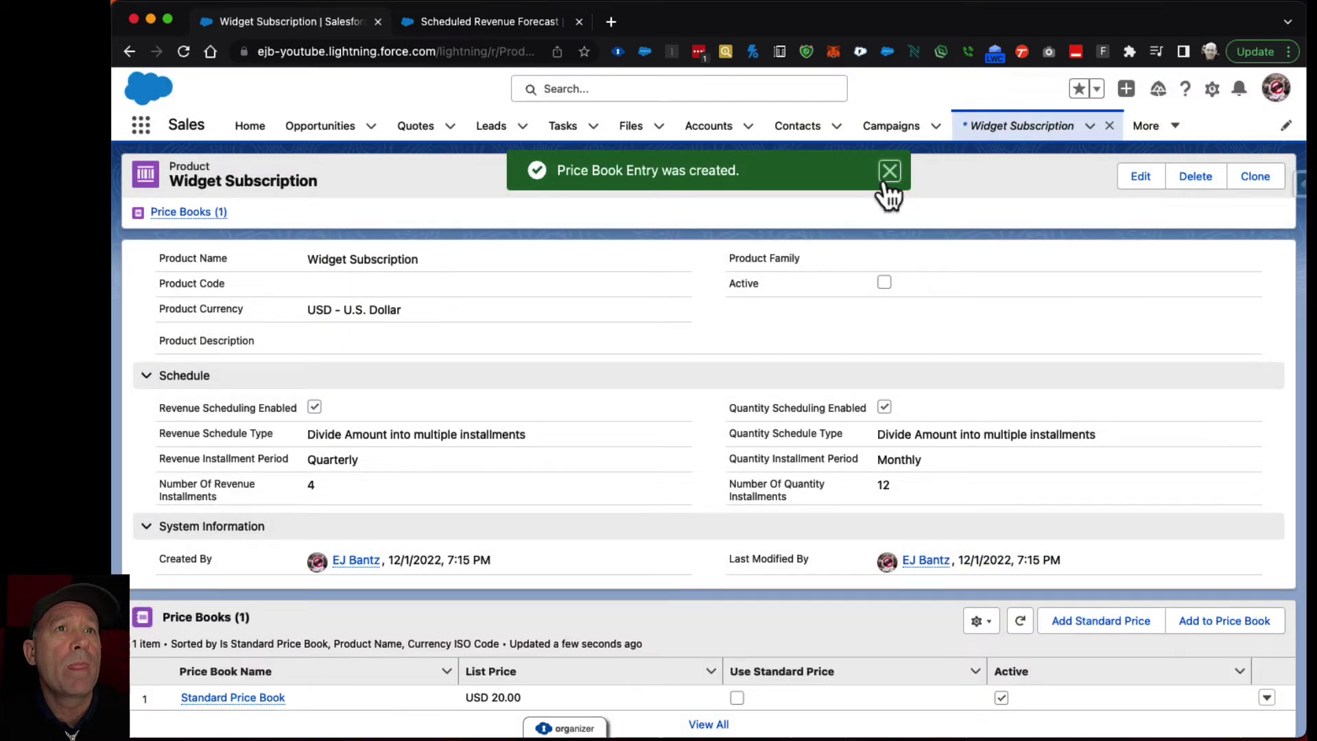
{"action": "left_click", "coordinate": [889, 171]}
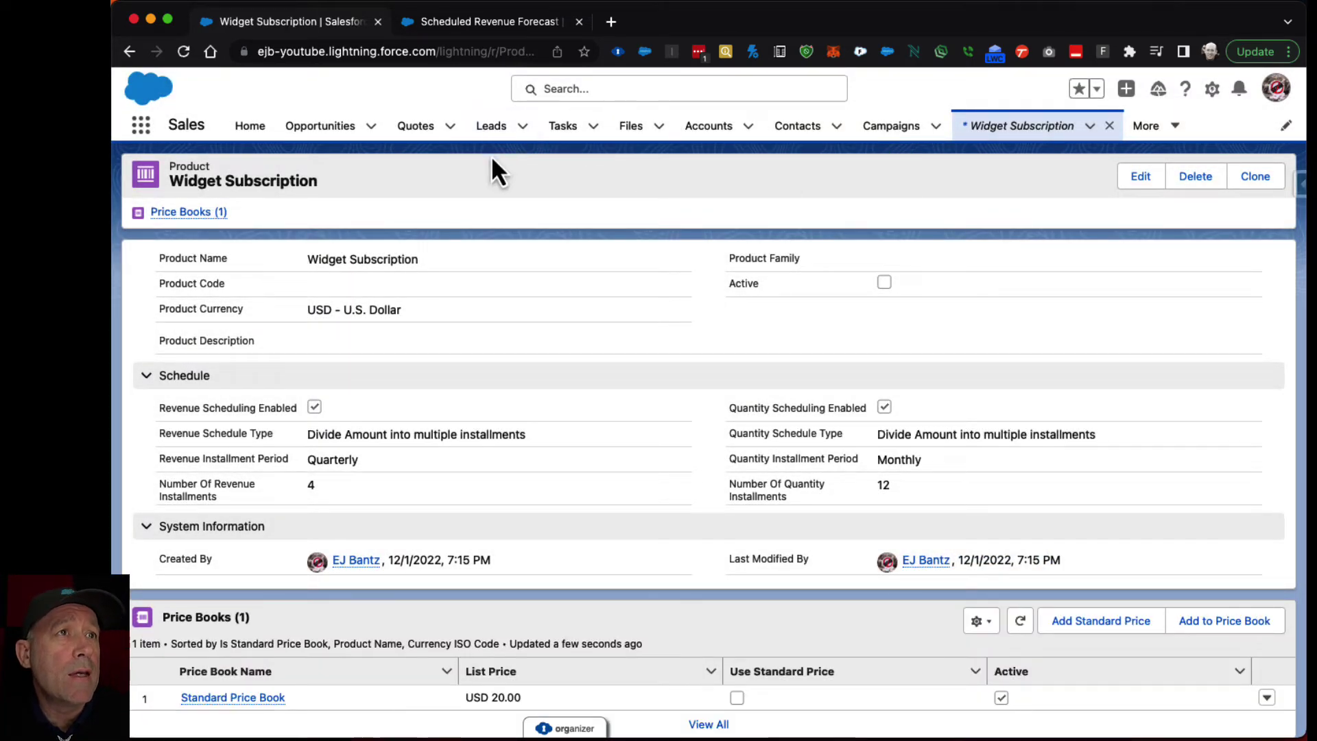
Step: Open Test Scheduled Opportunity and choose Widget Subscription to add as a product
{"action": "left_click", "coordinate": [309, 135]}
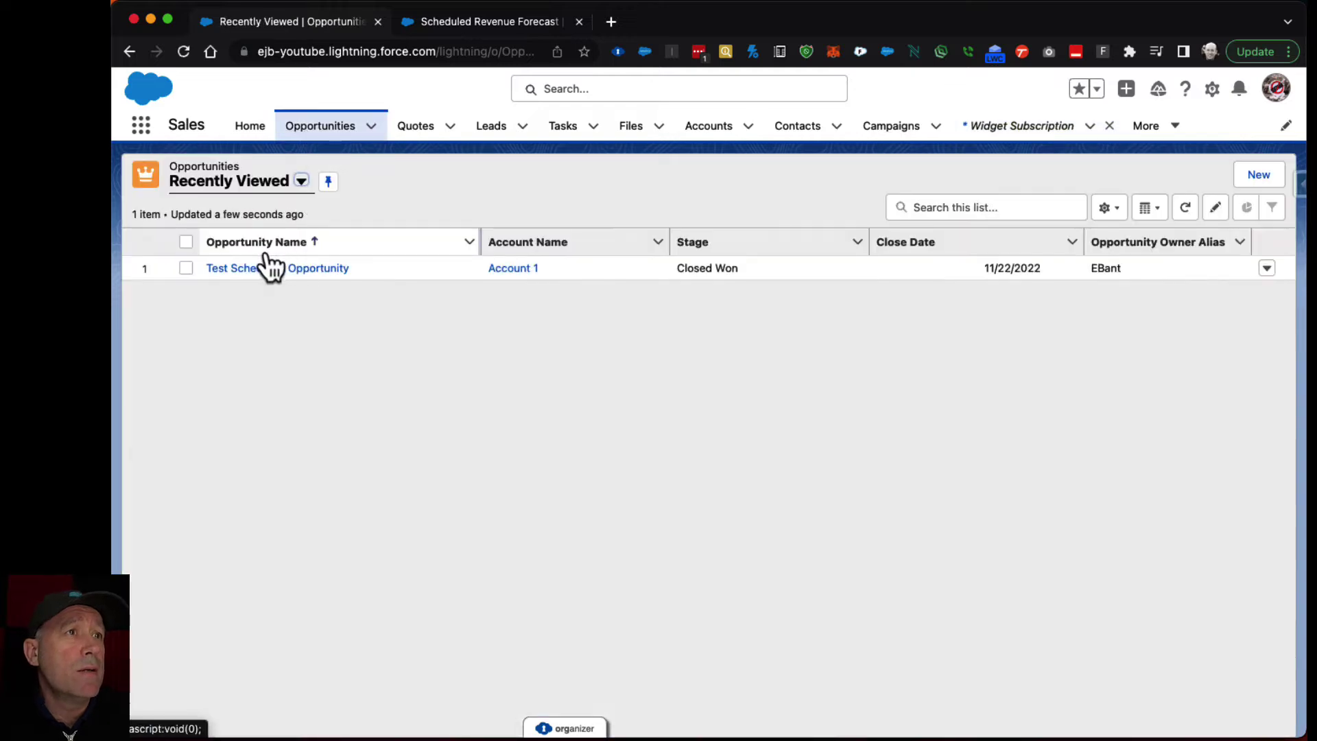
{"action": "left_click", "coordinate": [268, 269]}
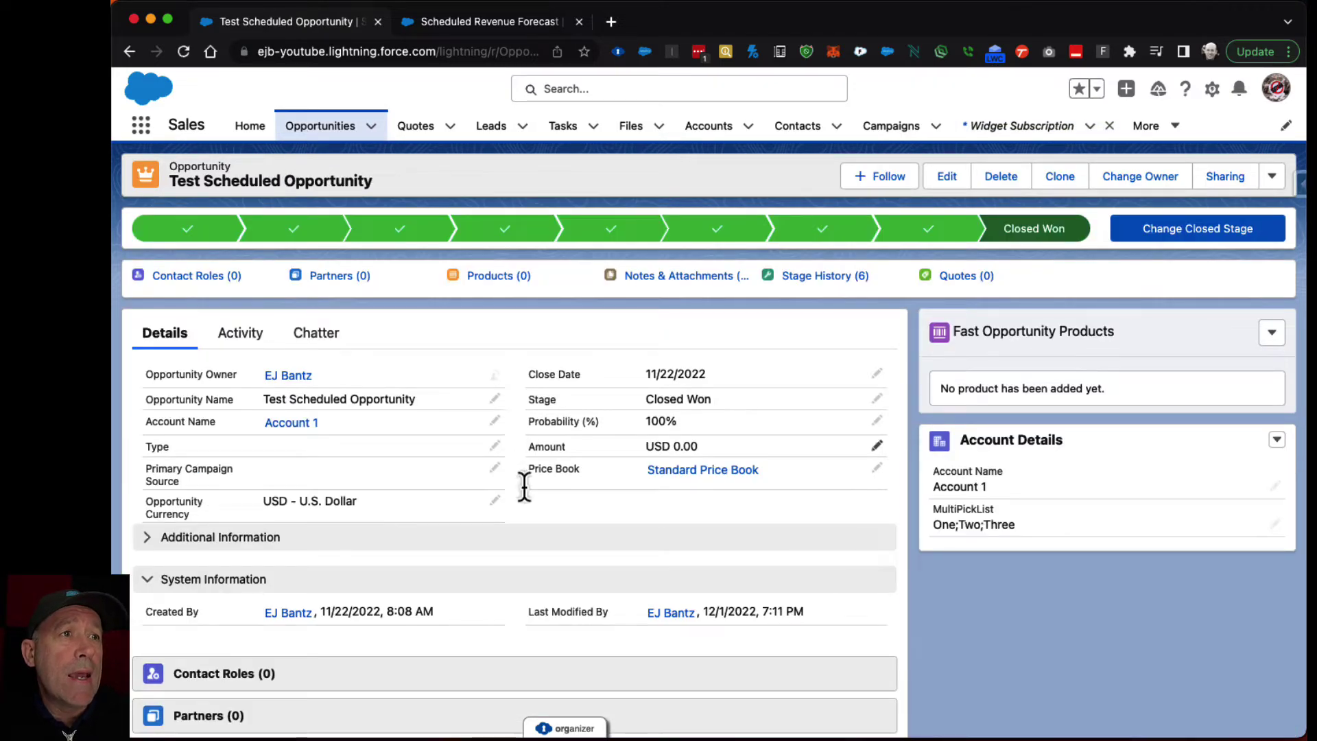
{"action": "scroll", "coordinate": [450, 576], "scroll_direction": "down", "scroll_amount": 5}
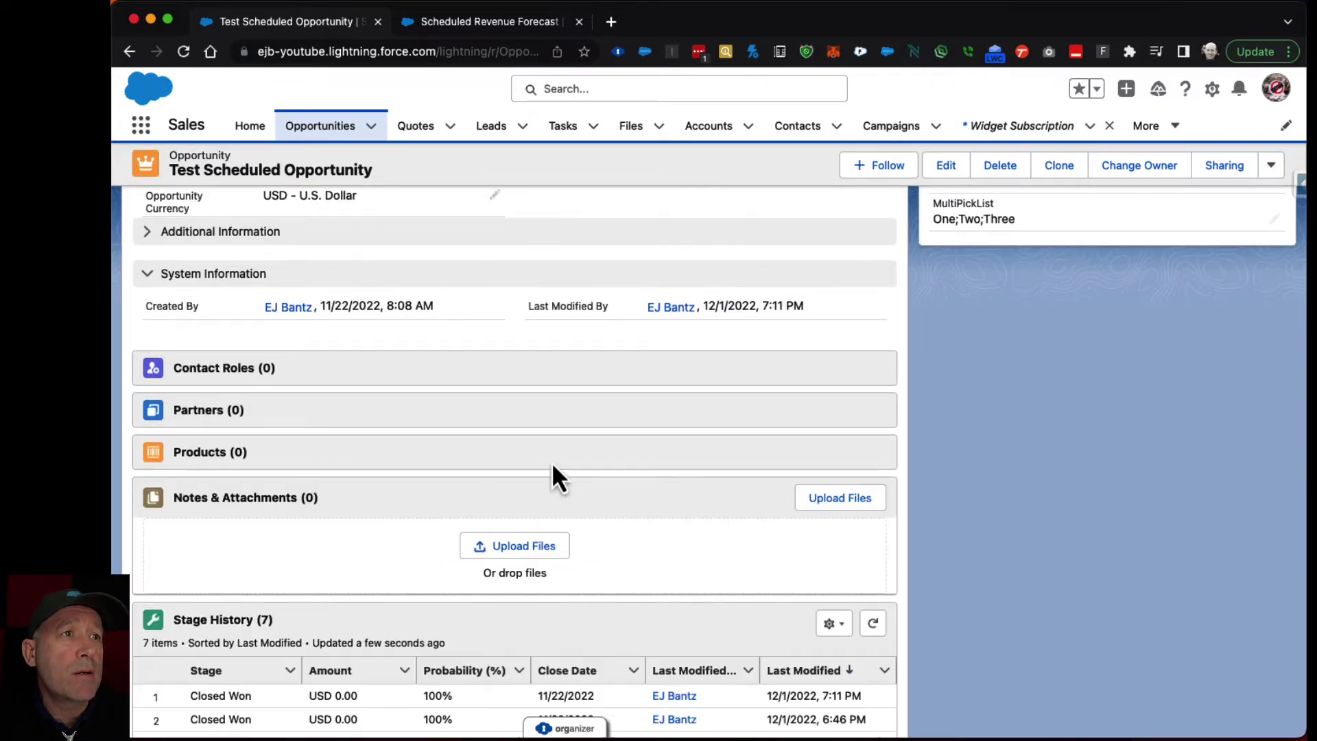
{"action": "left_click", "coordinate": [199, 453]}
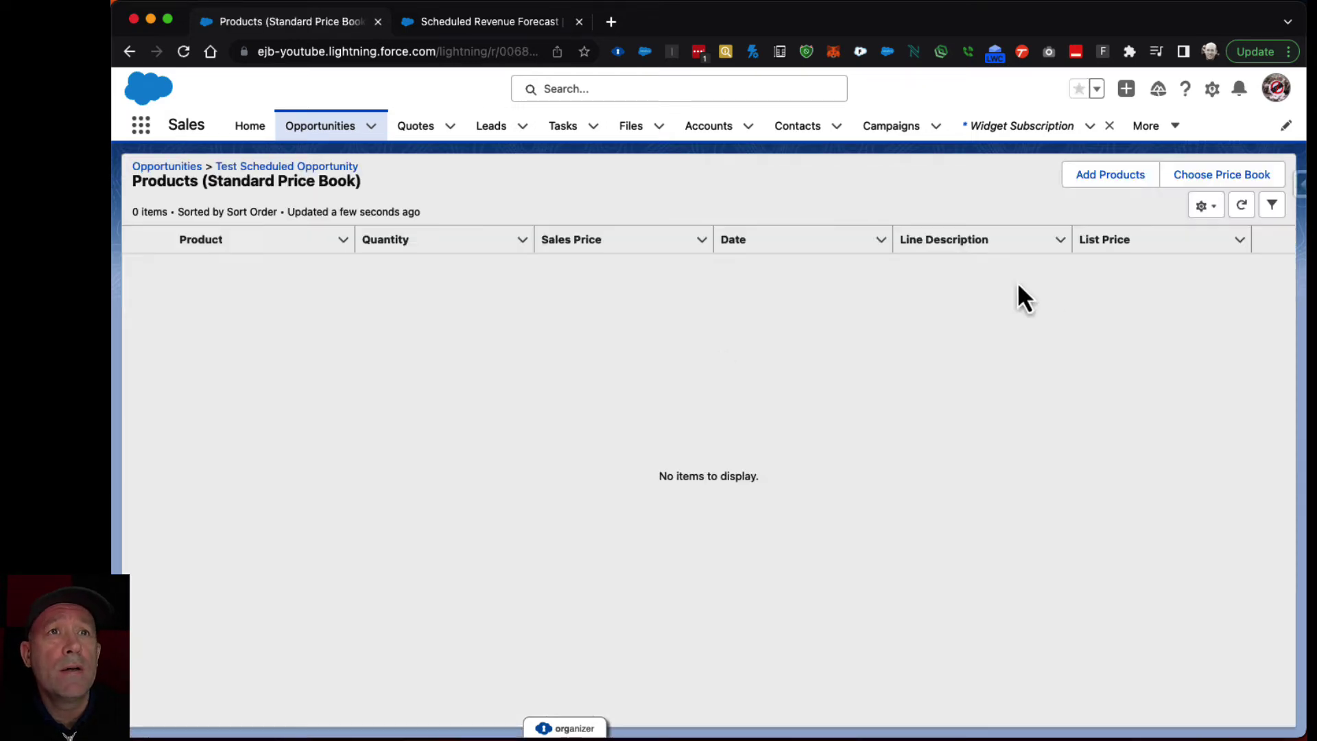
{"action": "left_click", "coordinate": [1108, 177]}
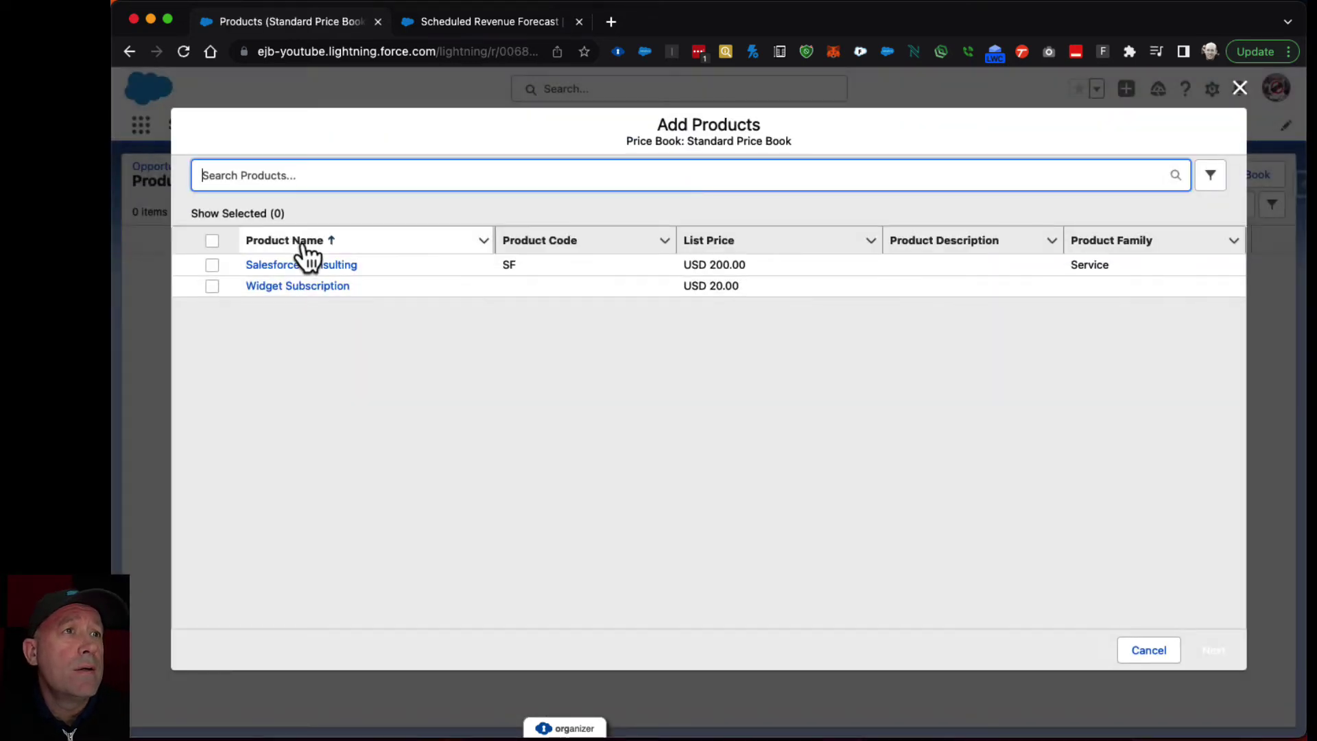
{"action": "left_click", "coordinate": [212, 286]}
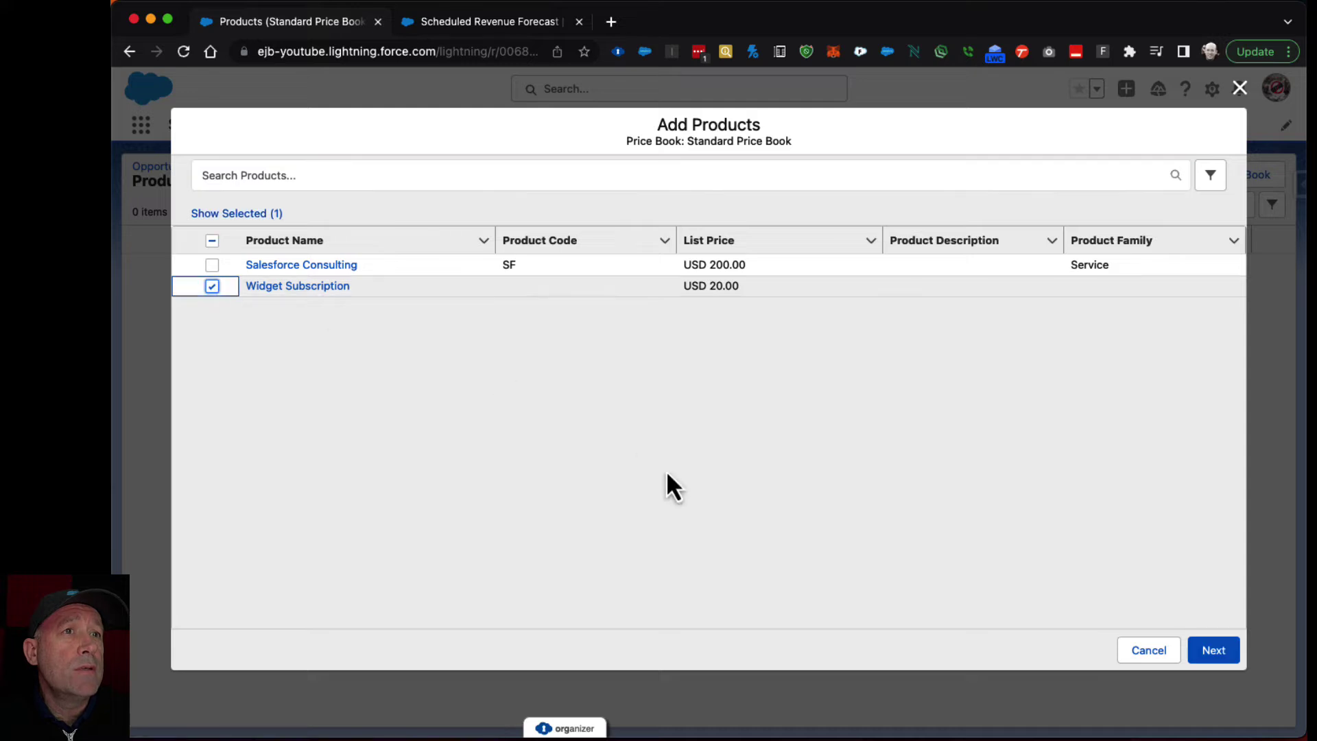
{"action": "left_click", "coordinate": [1211, 651]}
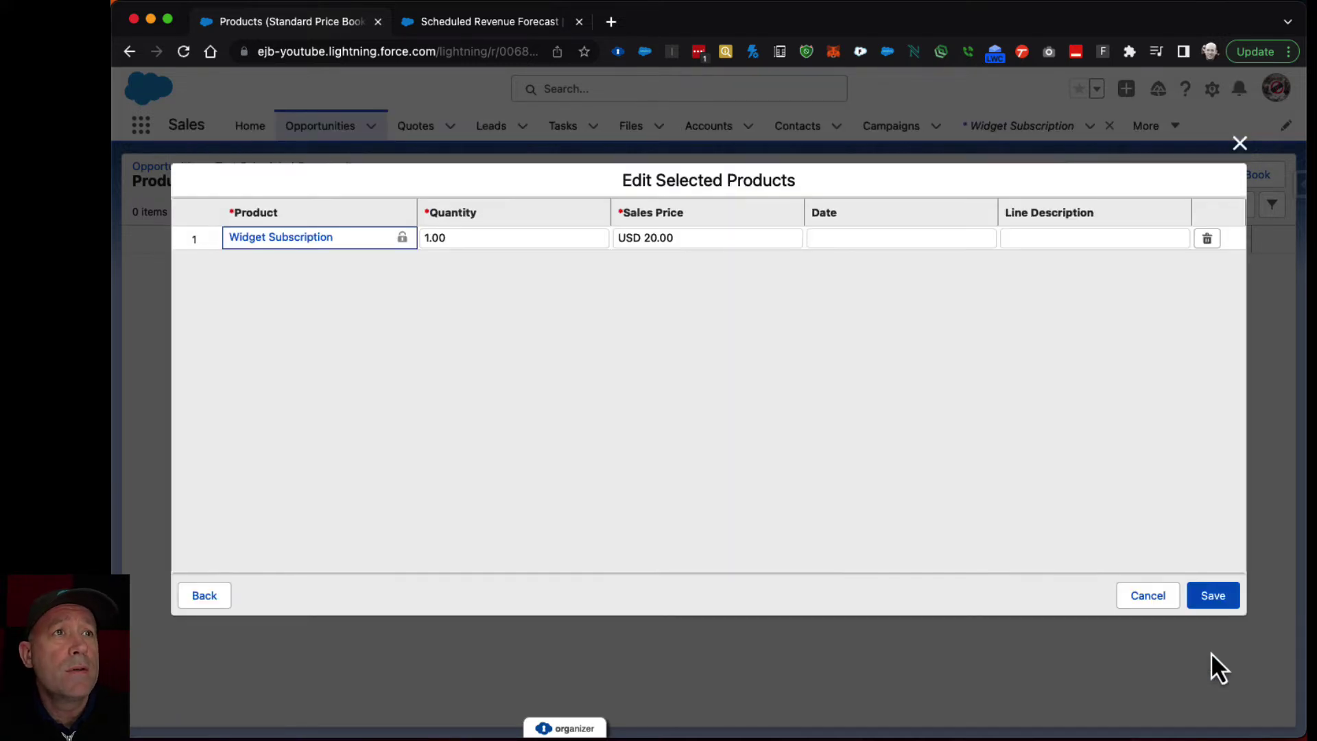
Step: Set the Widget Subscription line to quantity 120 and sales price 20, then save
{"action": "left_click", "coordinate": [470, 237]}
{"action": "key", "text": "Escape"}
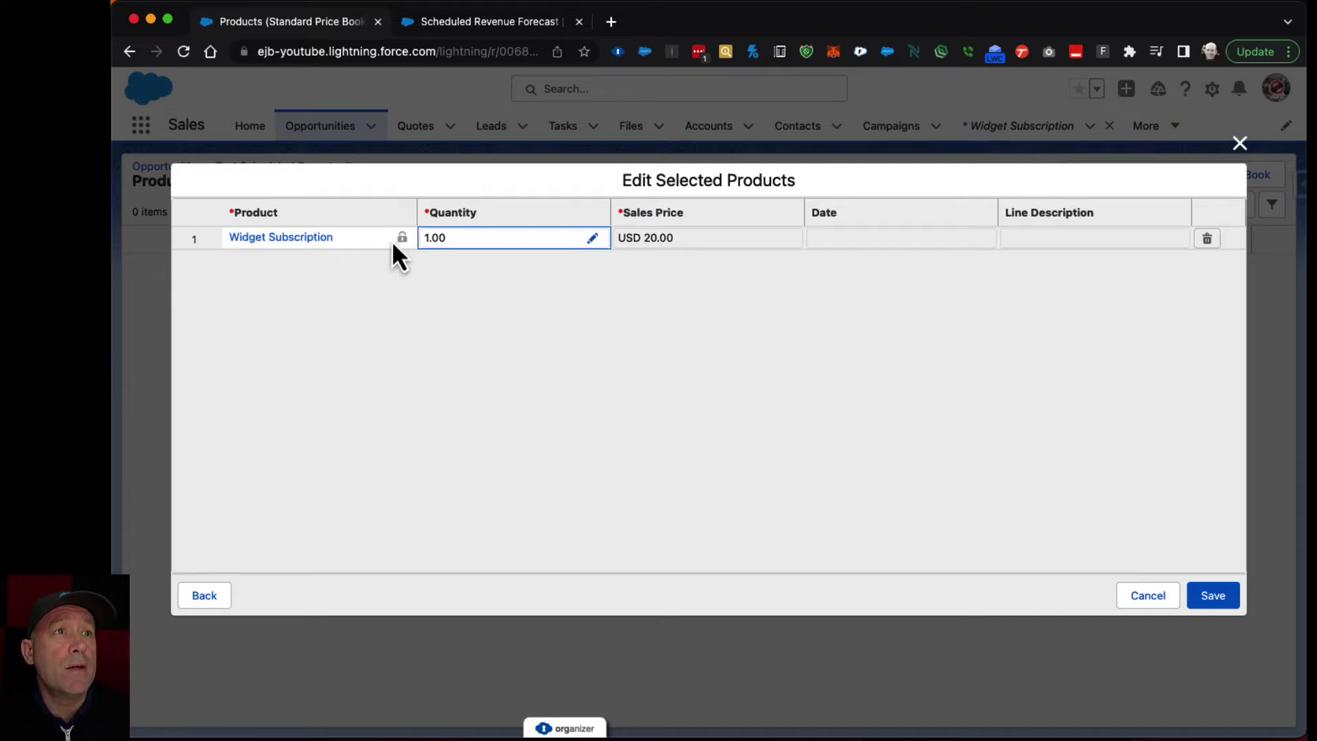
{"action": "left_click", "coordinate": [437, 241]}
{"action": "left_click_drag", "start_coordinate": [479, 246], "coordinate": [430, 246]}
{"action": "type", "text": "120"}
{"action": "key", "text": "Return"}
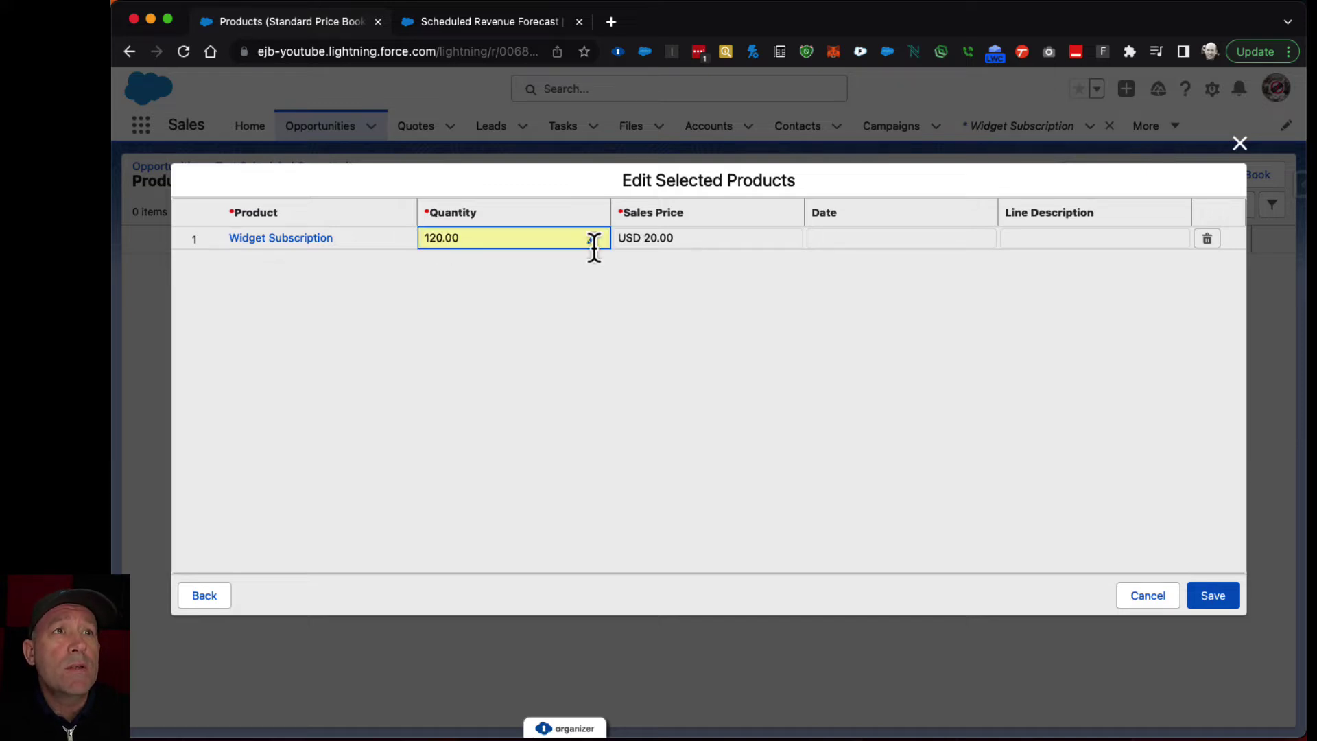
{"action": "left_click", "coordinate": [652, 246]}
{"action": "left_click_drag", "start_coordinate": [685, 247], "coordinate": [615, 248]}
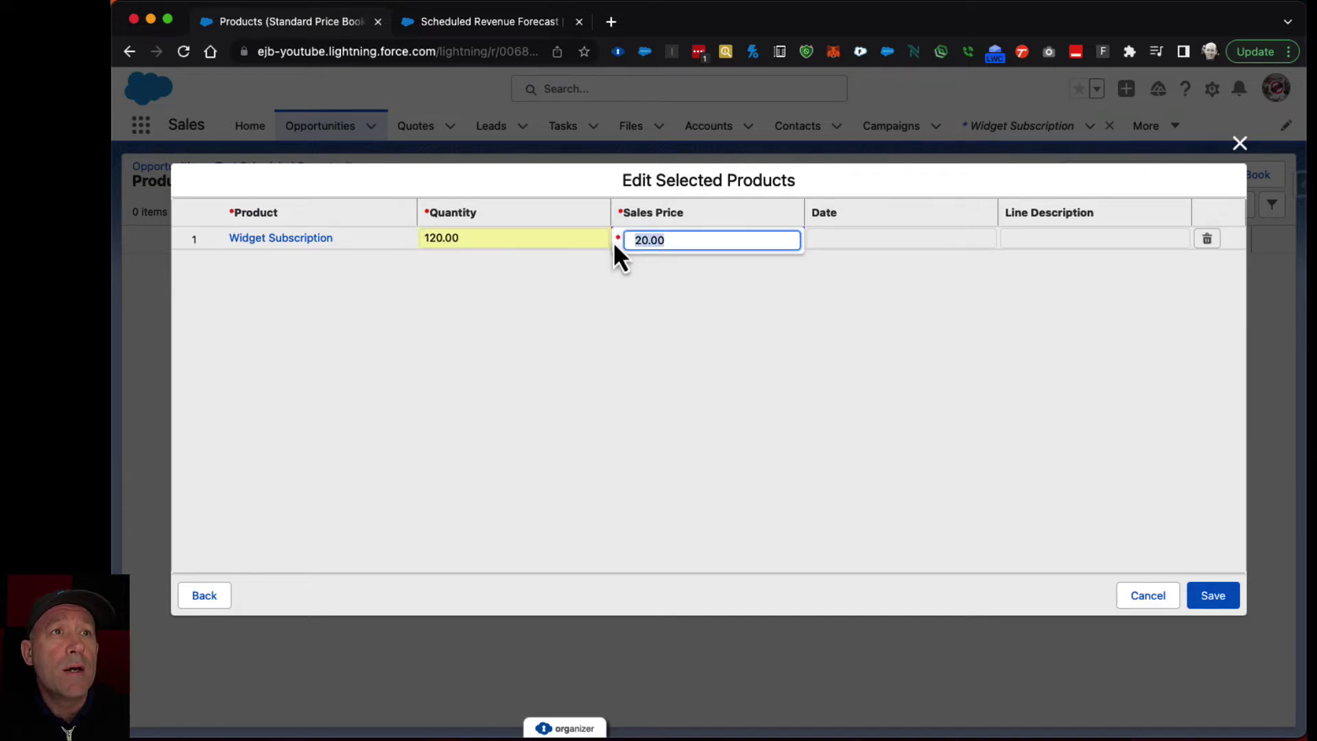
{"action": "type", "text": "20"}
{"action": "key", "text": "Return"}
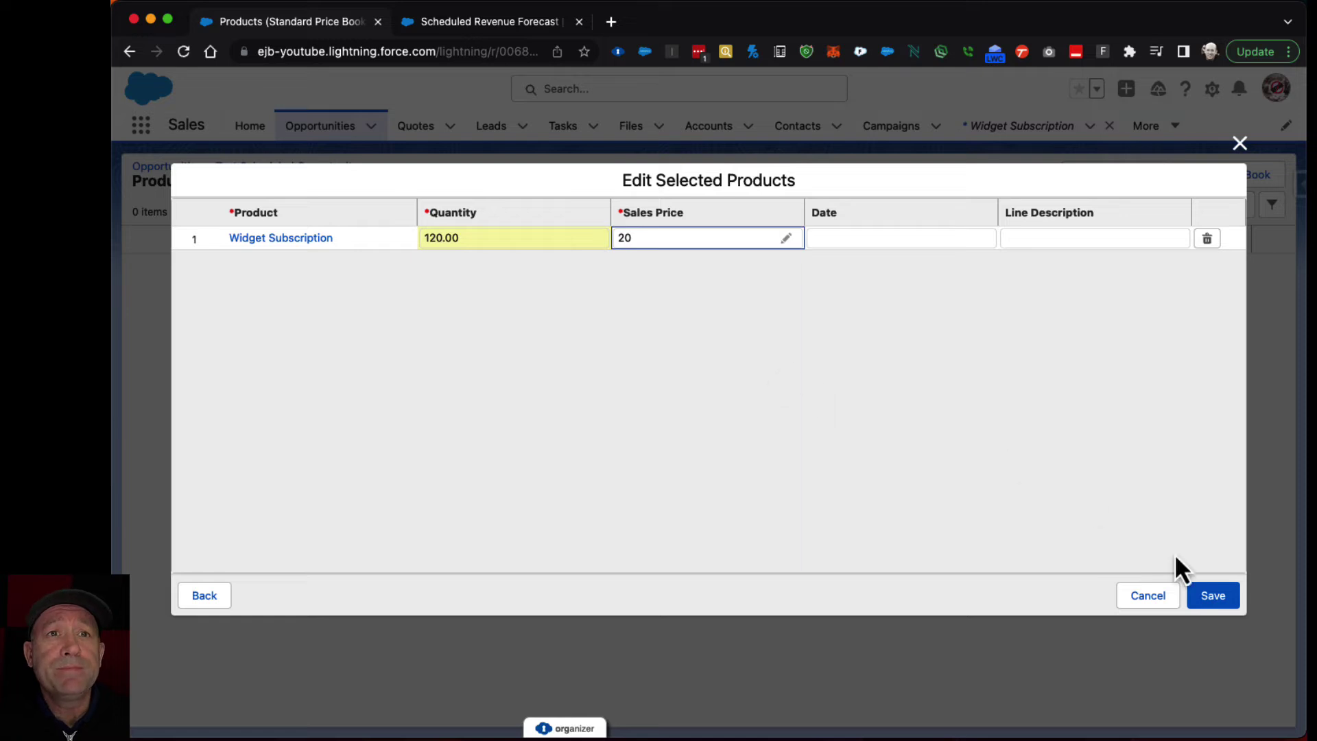
{"action": "left_click", "coordinate": [1205, 594]}
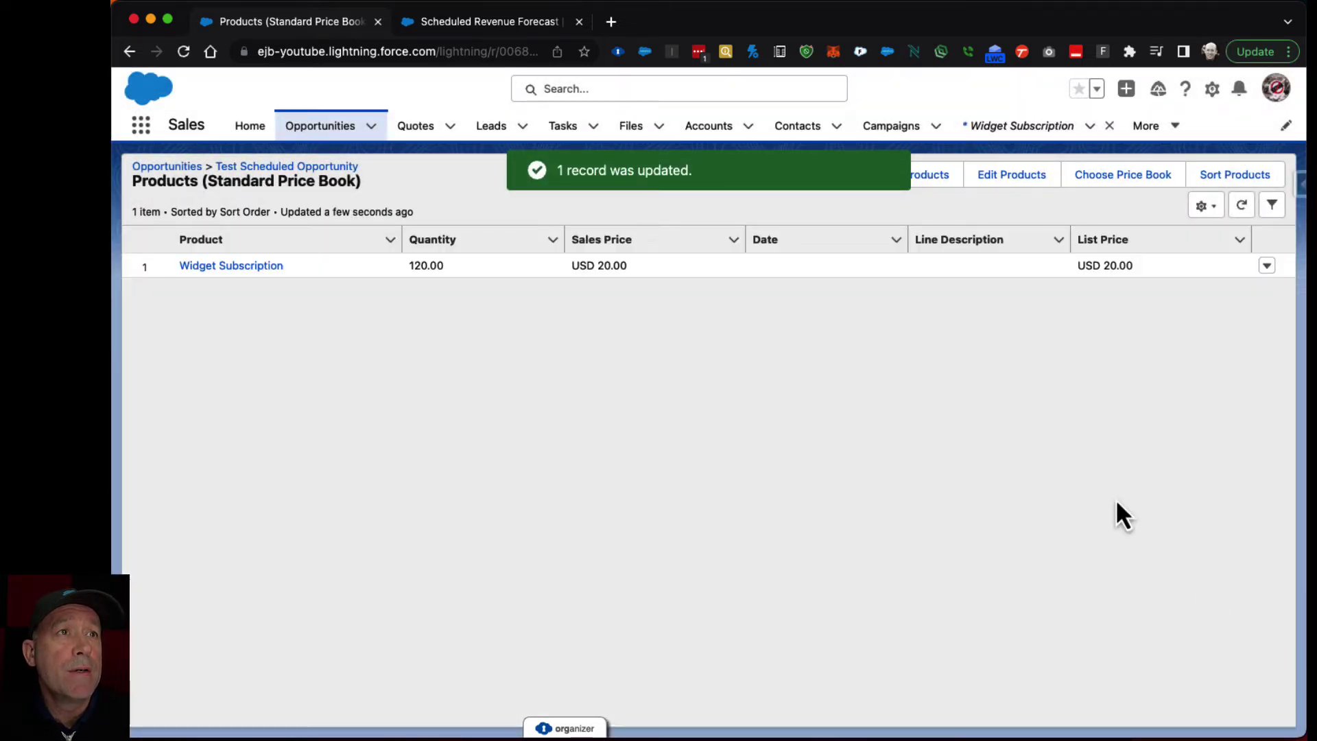
Step: Open the Widget Subscription line's full Schedules list with its 16 quantity and revenue lines
{"action": "left_click", "coordinate": [226, 268]}
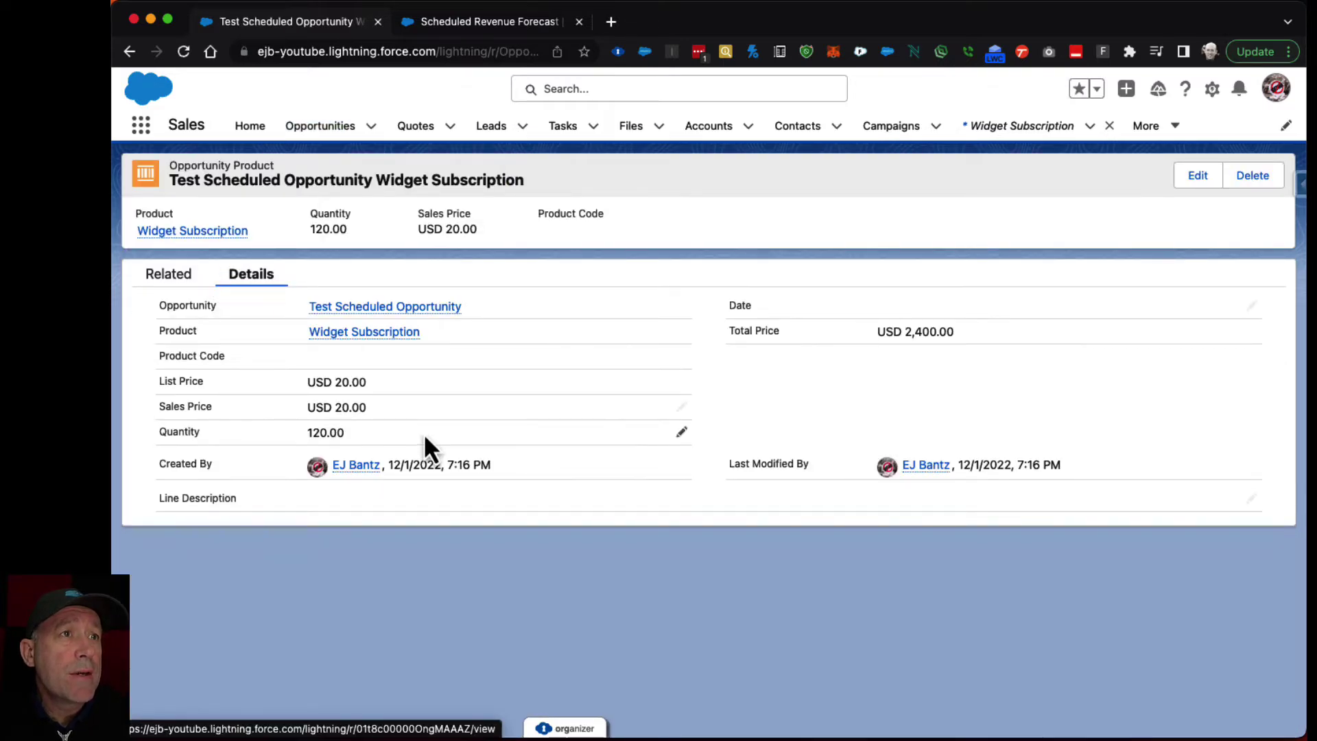
{"action": "left_click", "coordinate": [179, 282]}
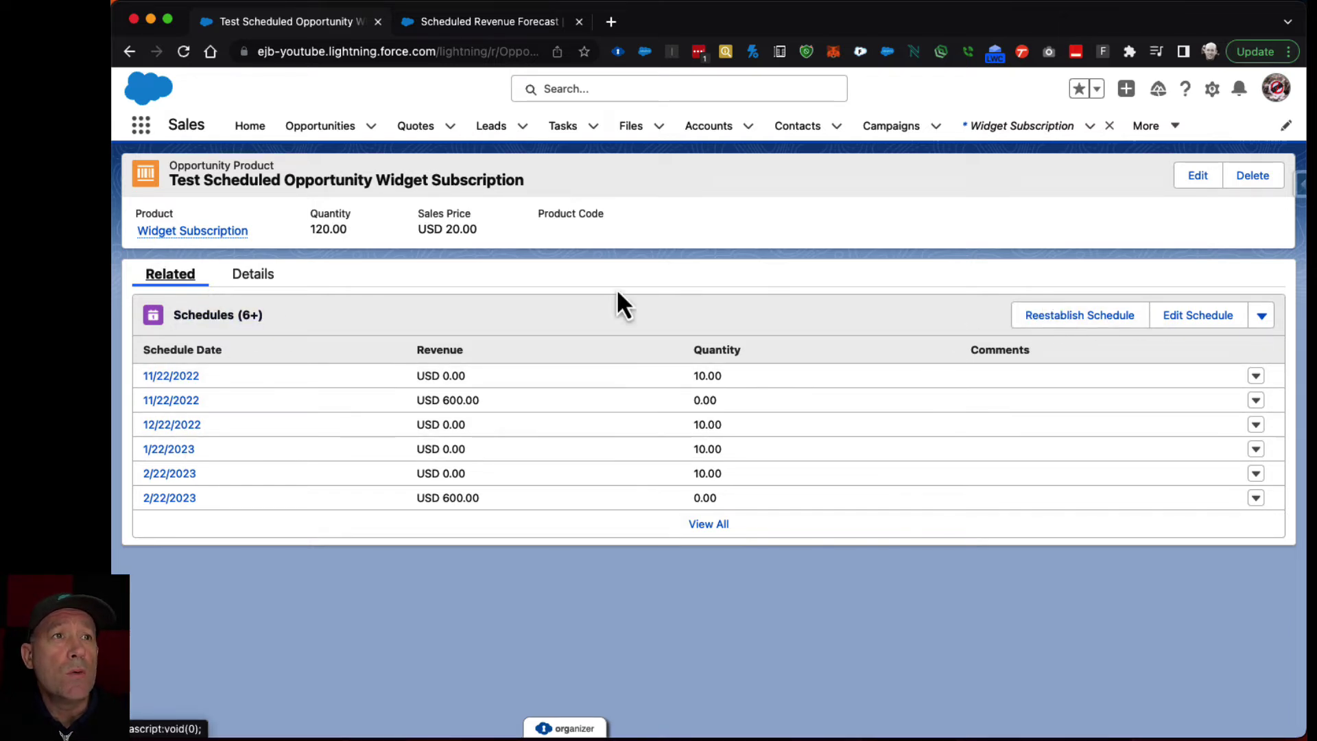
{"action": "left_click", "coordinate": [248, 317]}
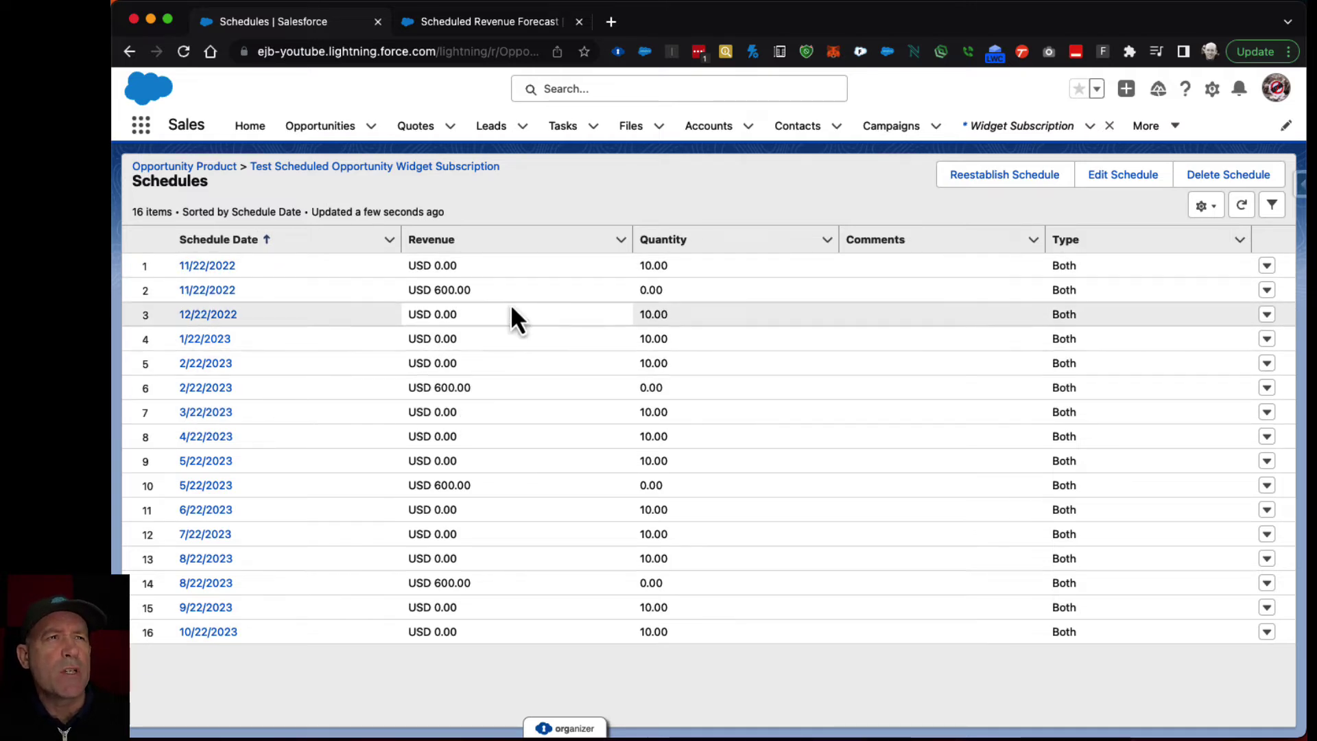
Step: Refresh the Scheduled Revenue Forecast report to USD 2,400 total, then return to Schedules
{"action": "left_click", "coordinate": [463, 26]}
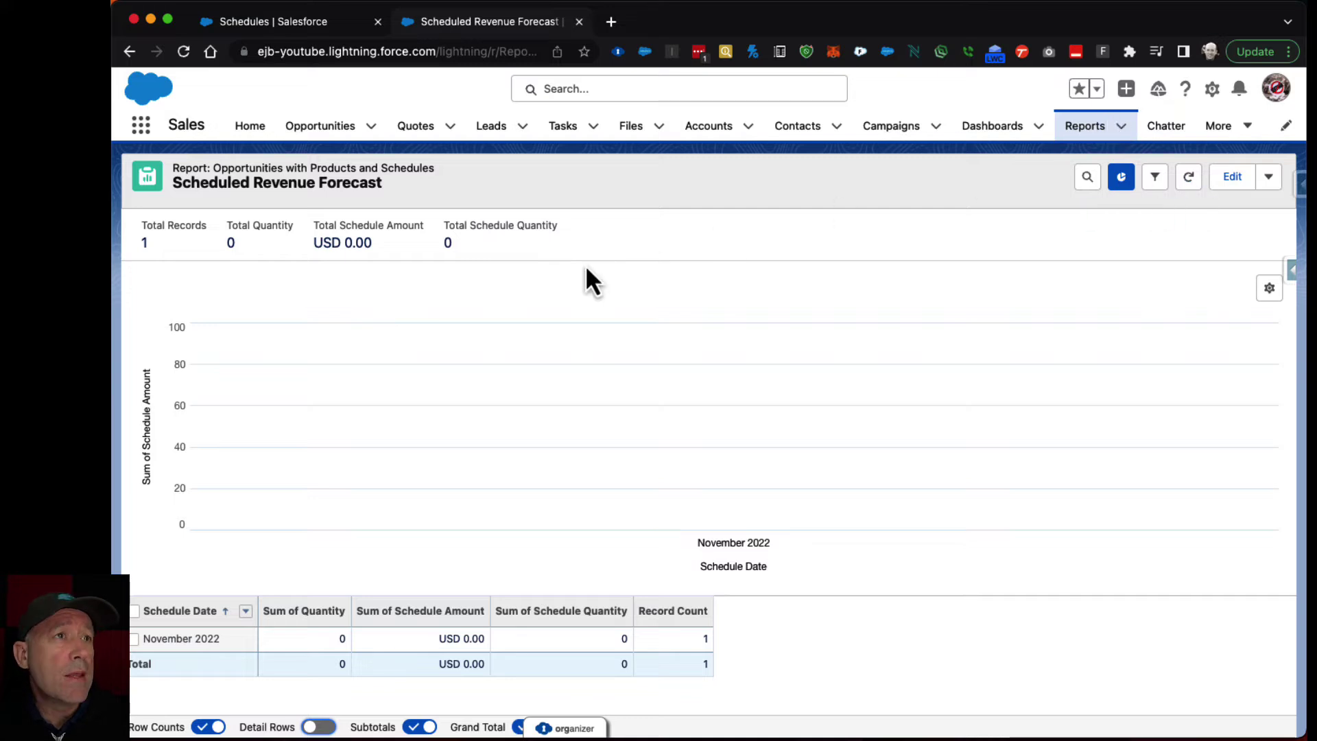
{"action": "left_click", "coordinate": [1187, 180]}
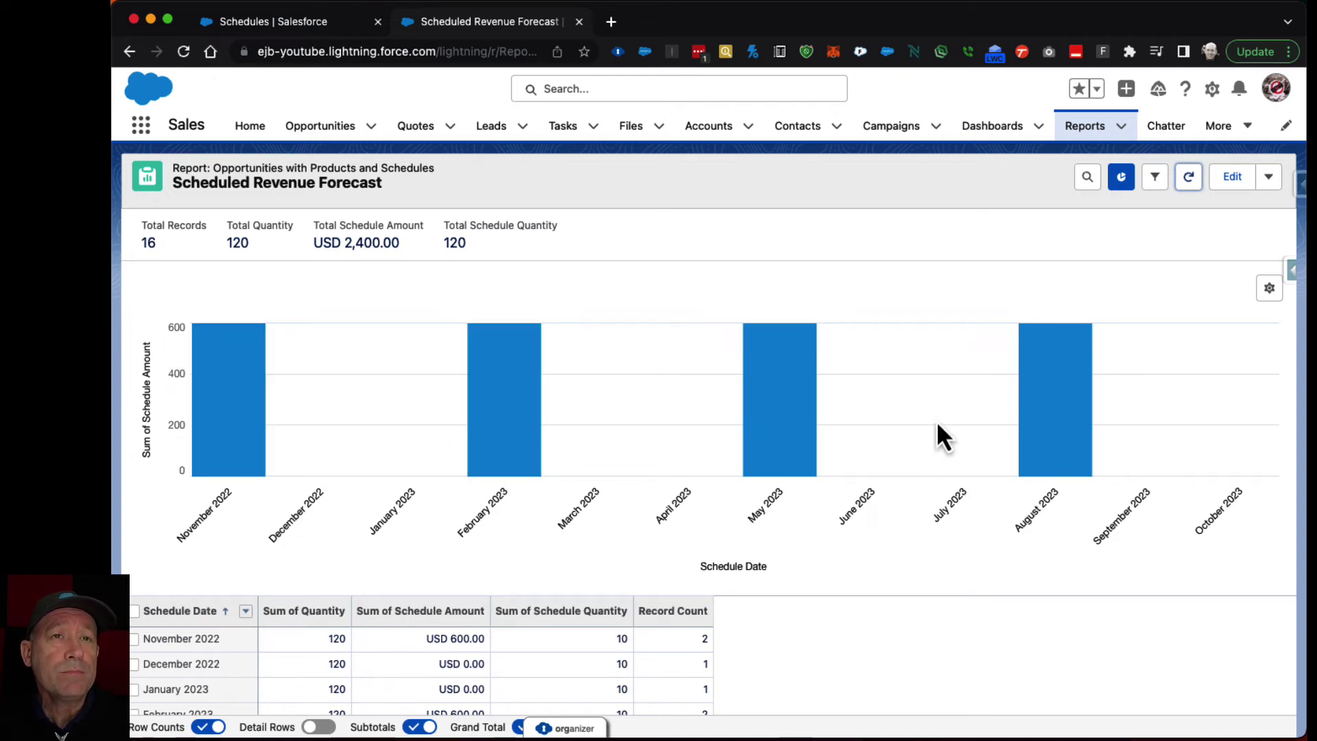
{"action": "left_click", "coordinate": [335, 23]}
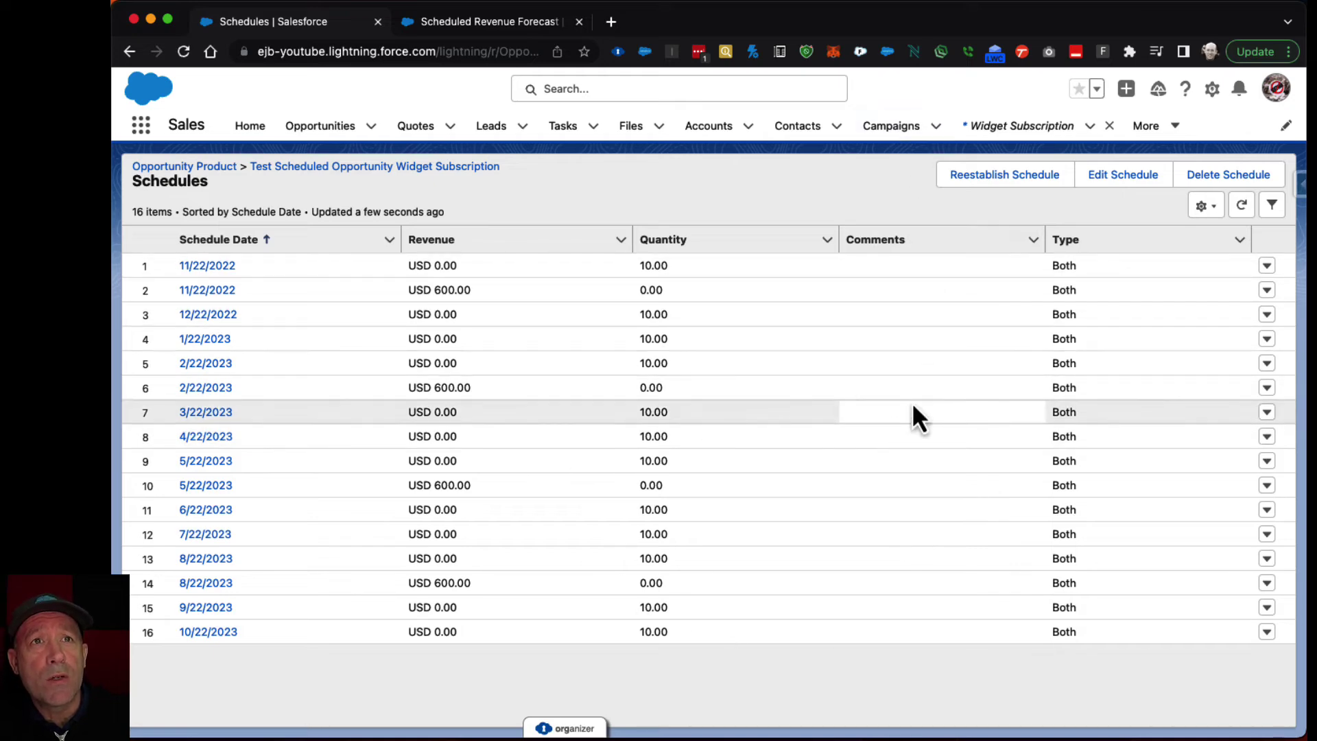
Step: Change the two 11/22/2022 lines' revenue to USD 500.00 and USD 100.00 and save
{"action": "left_click", "coordinate": [1122, 187]}
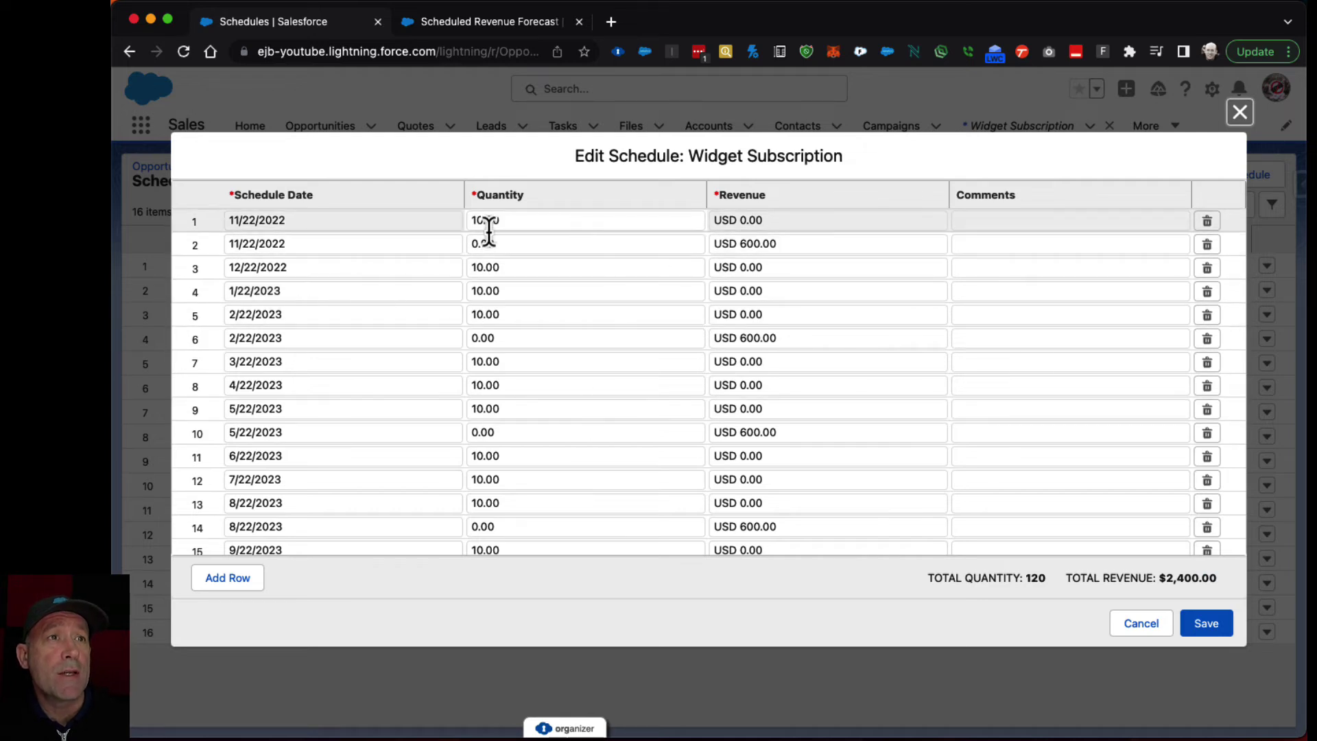
{"action": "left_click", "coordinate": [526, 226]}
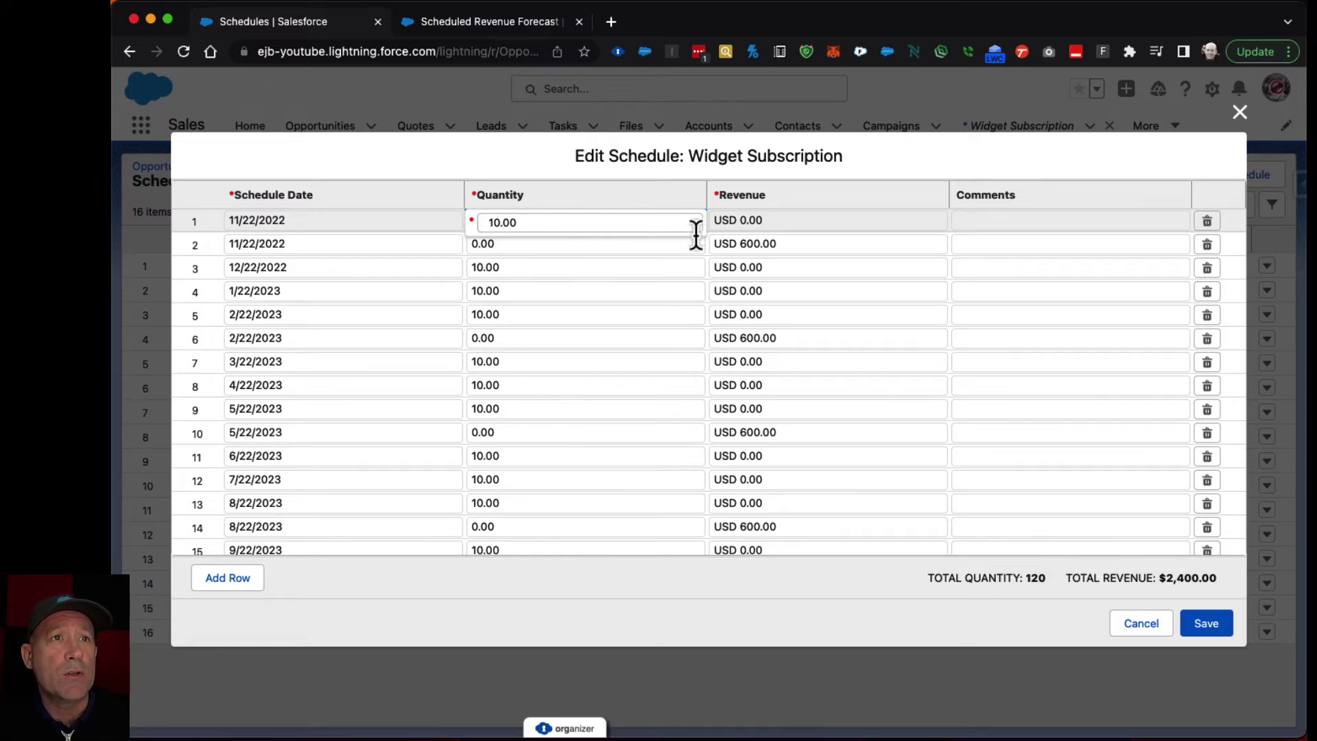
{"action": "left_click", "coordinate": [773, 226]}
{"action": "left_click_drag", "start_coordinate": [774, 227], "coordinate": [733, 228]}
{"action": "type", "text": "500"}
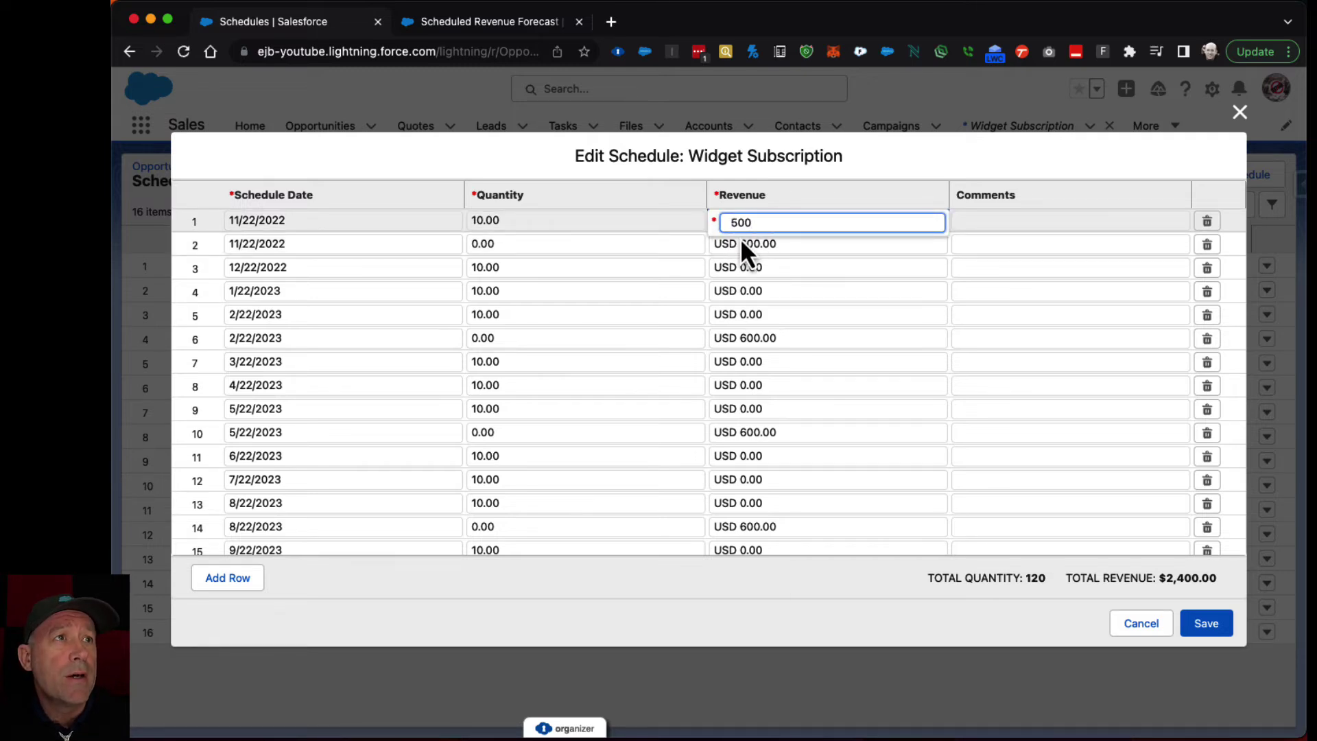
{"action": "left_click", "coordinate": [794, 247]}
{"action": "left_click_drag", "start_coordinate": [797, 249], "coordinate": [717, 252]}
{"action": "type", "text": "100"}
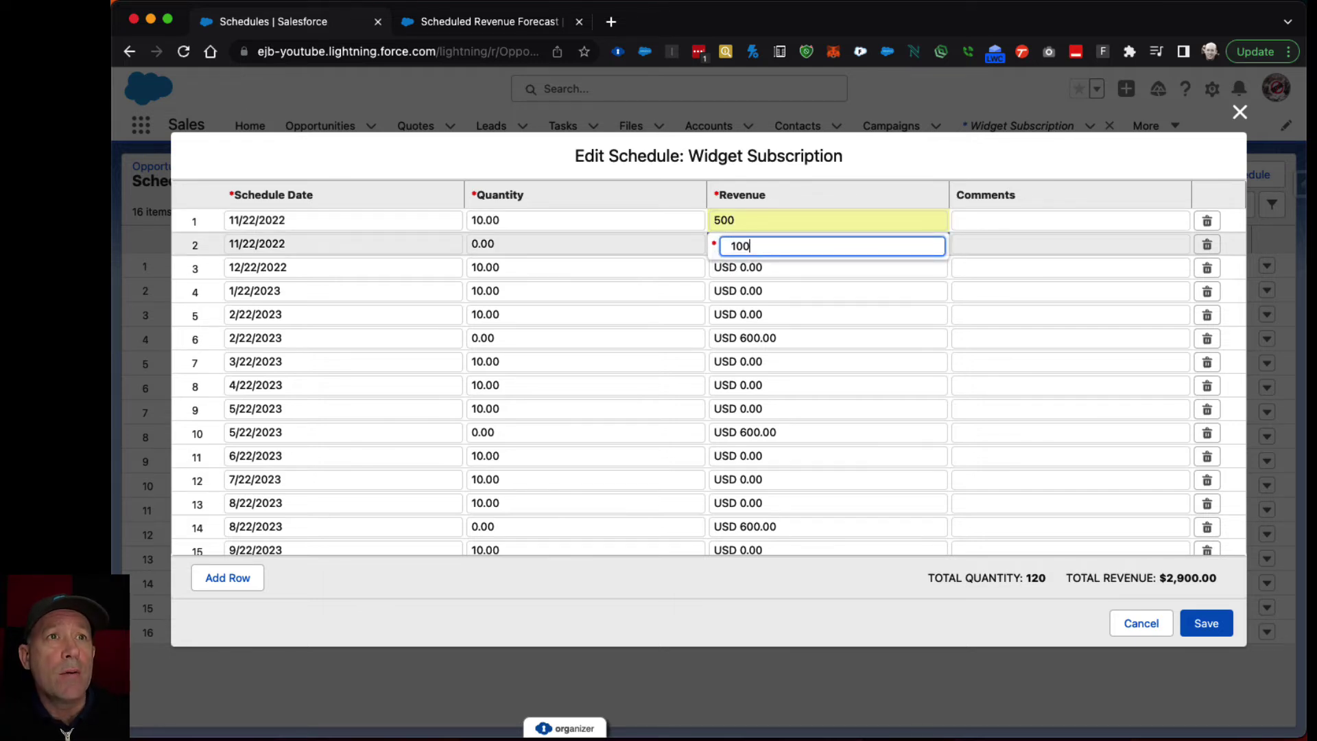
{"action": "key", "text": "Return"}
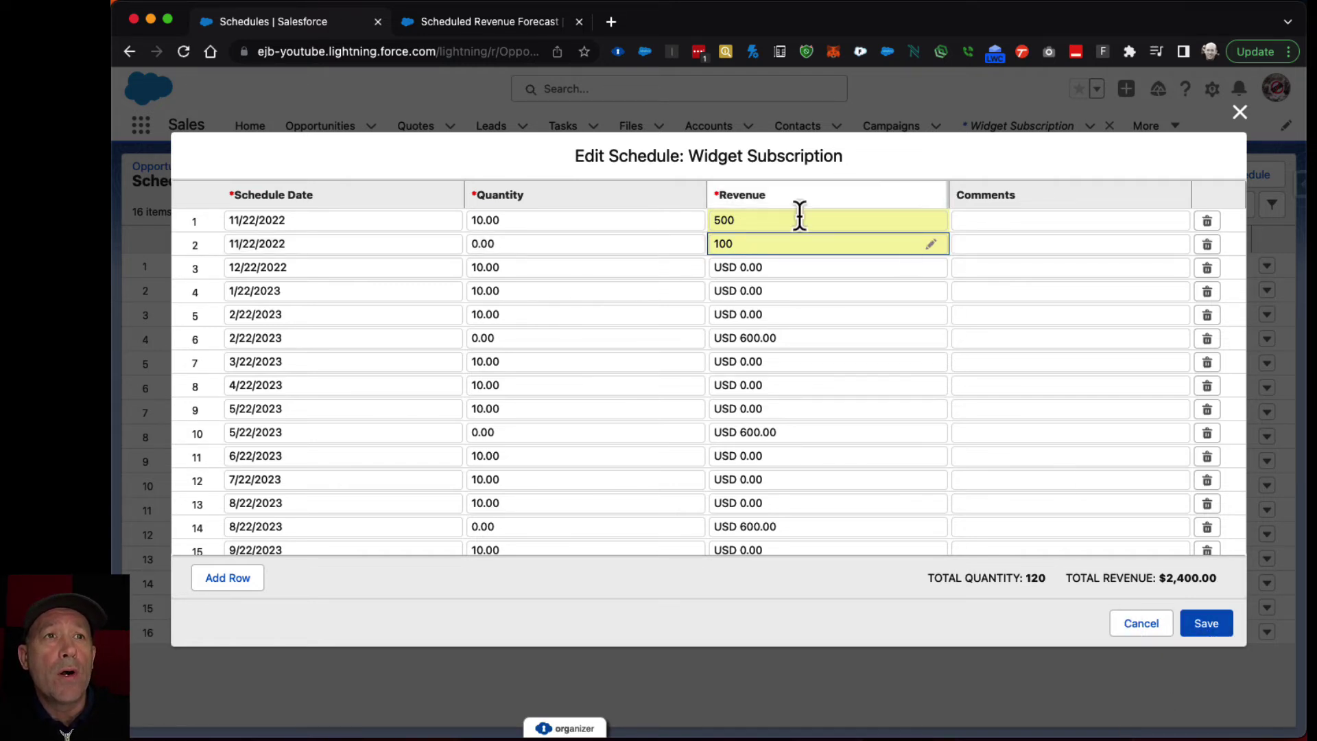
{"action": "scroll", "coordinate": [799, 502], "scroll_direction": "down", "scroll_amount": 3}
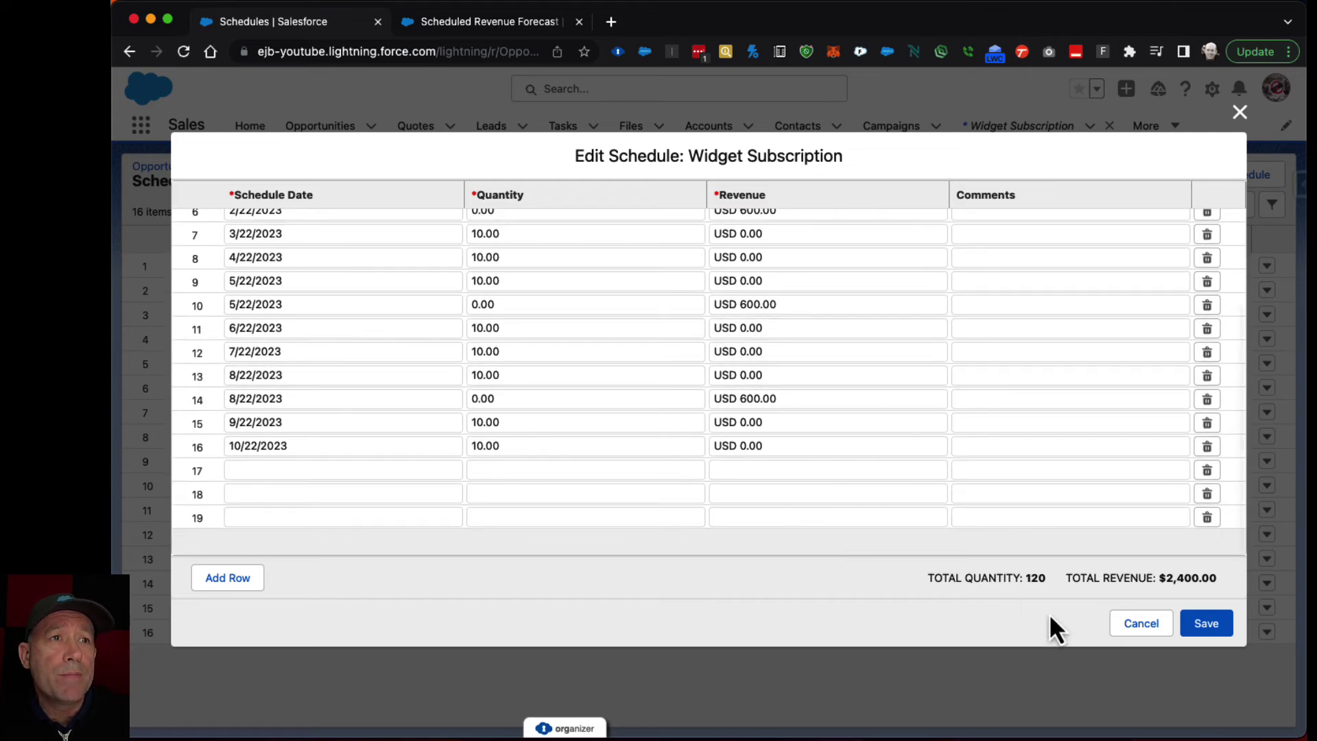
{"action": "left_click", "coordinate": [1207, 625]}
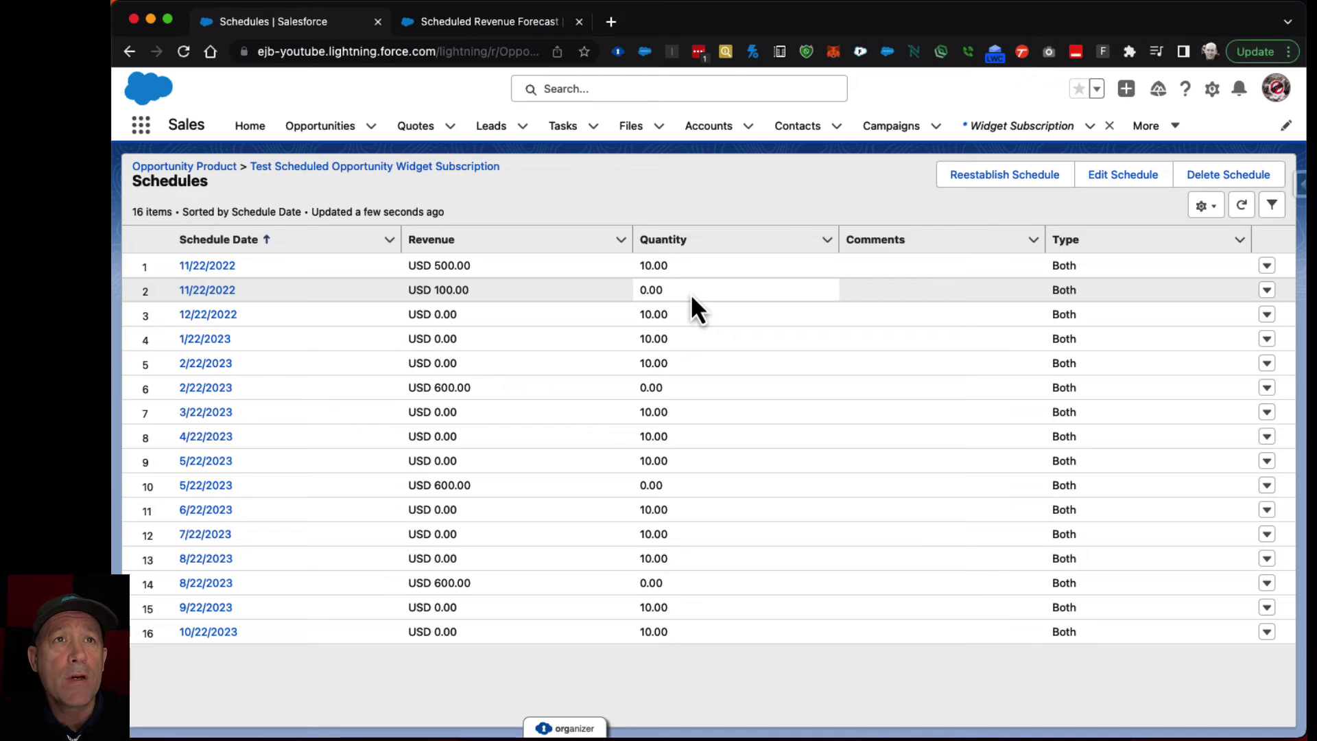
{"action": "left_click", "coordinate": [1009, 180]}
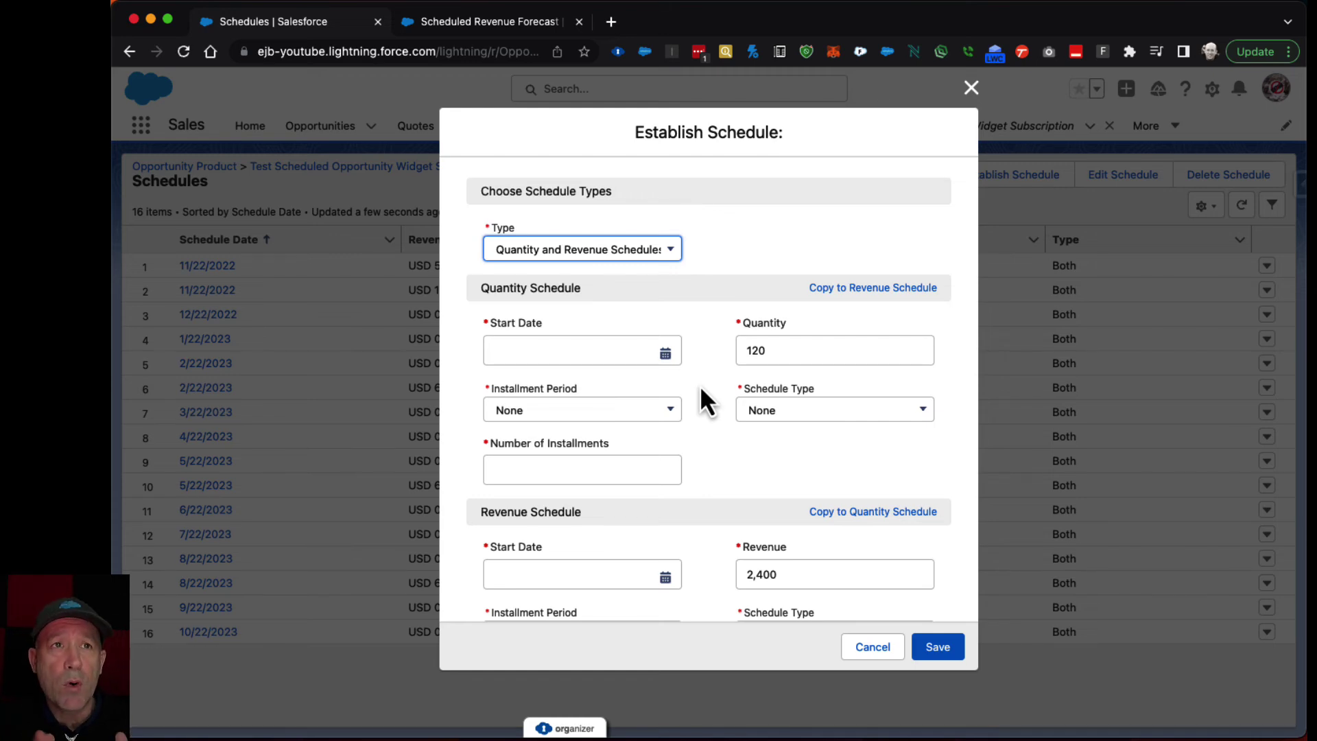
{"action": "scroll", "coordinate": [743, 472], "scroll_direction": "down", "scroll_amount": 3}
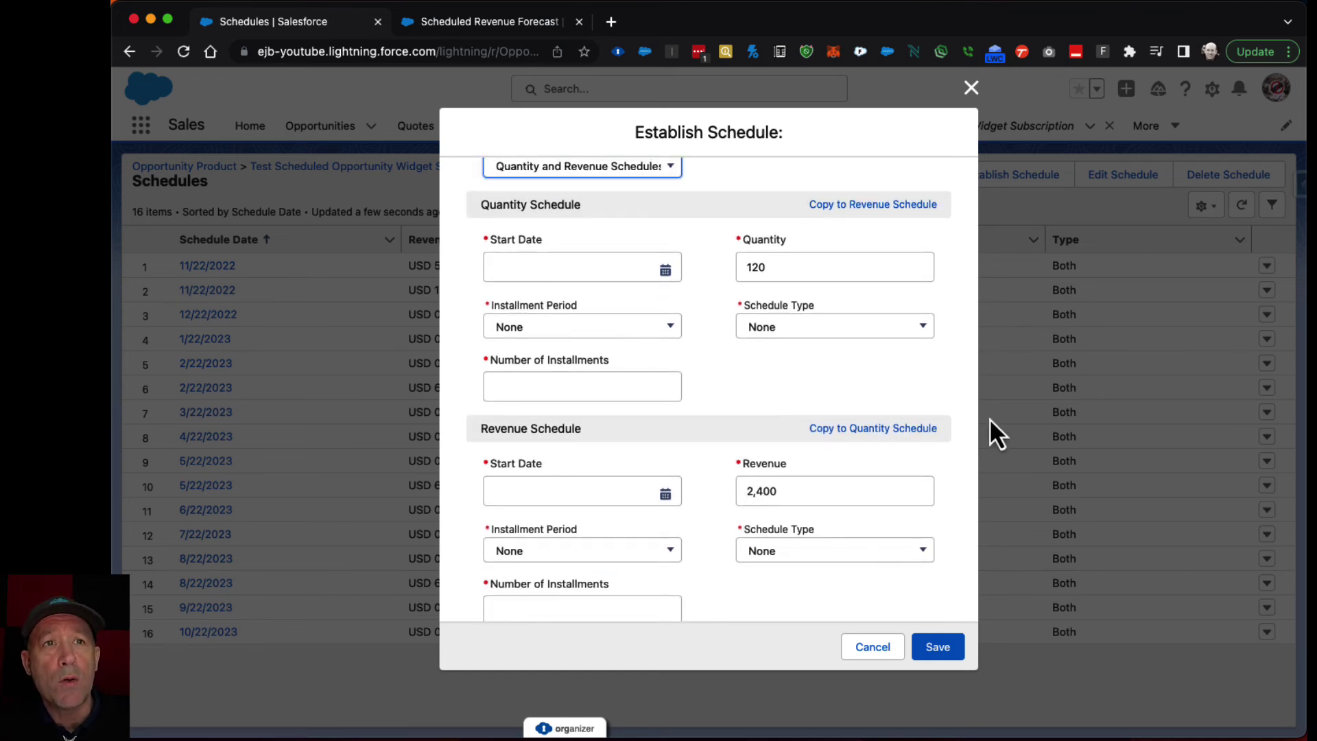
{"action": "left_click", "coordinate": [873, 657]}
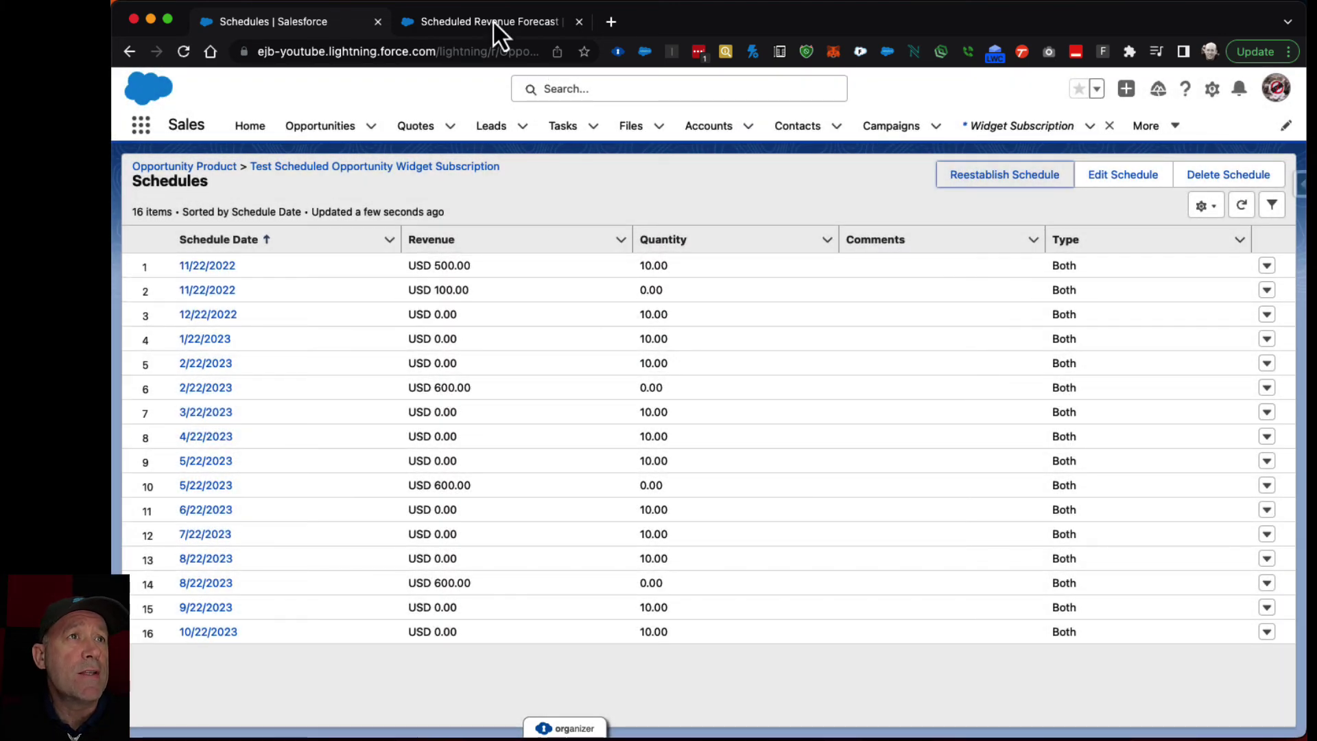
{"action": "left_click", "coordinate": [486, 26]}
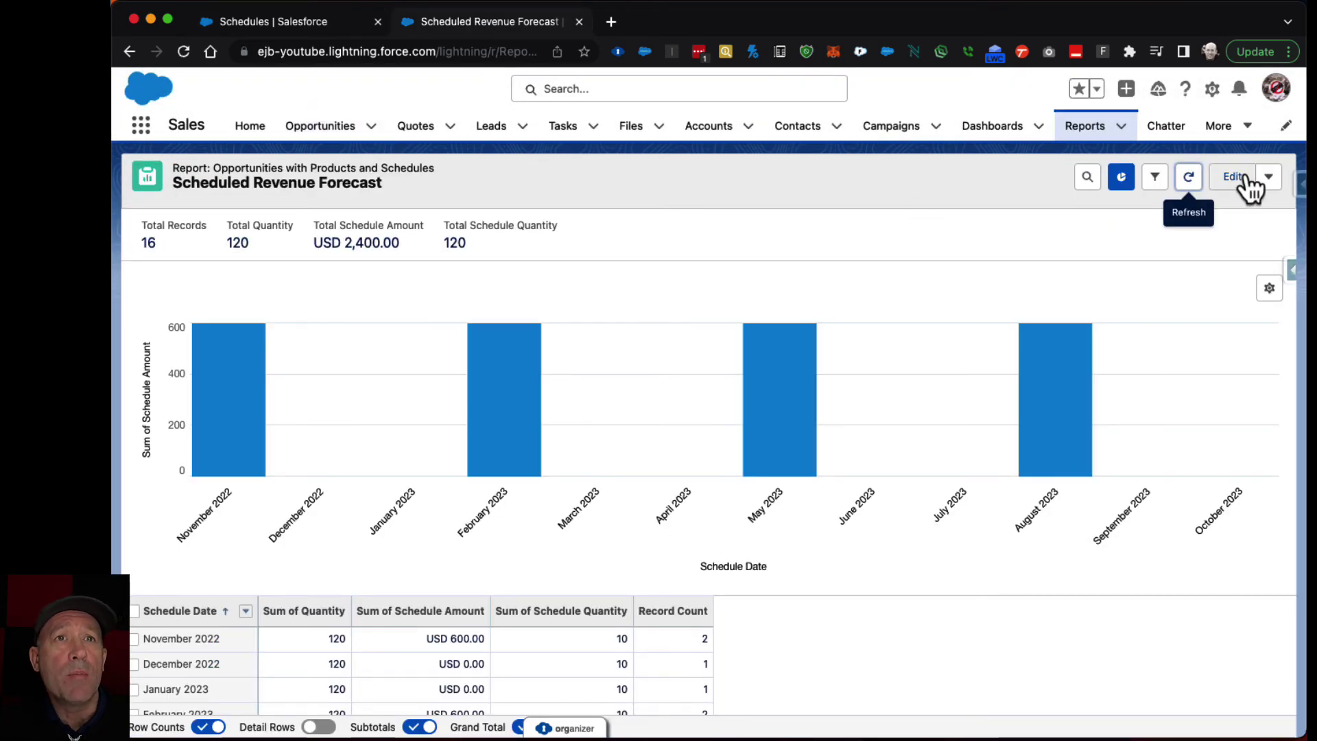
{"action": "left_click", "coordinate": [1189, 180]}
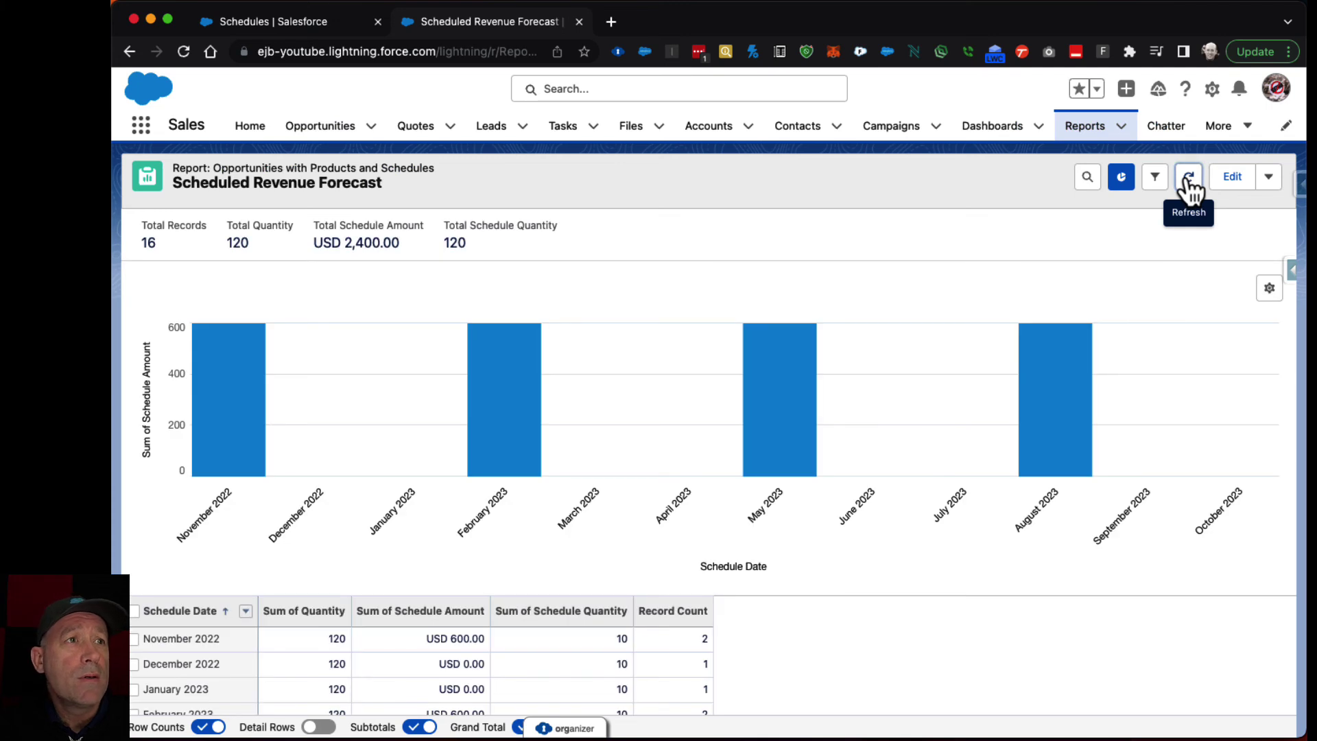
{"action": "left_click", "coordinate": [1188, 180]}
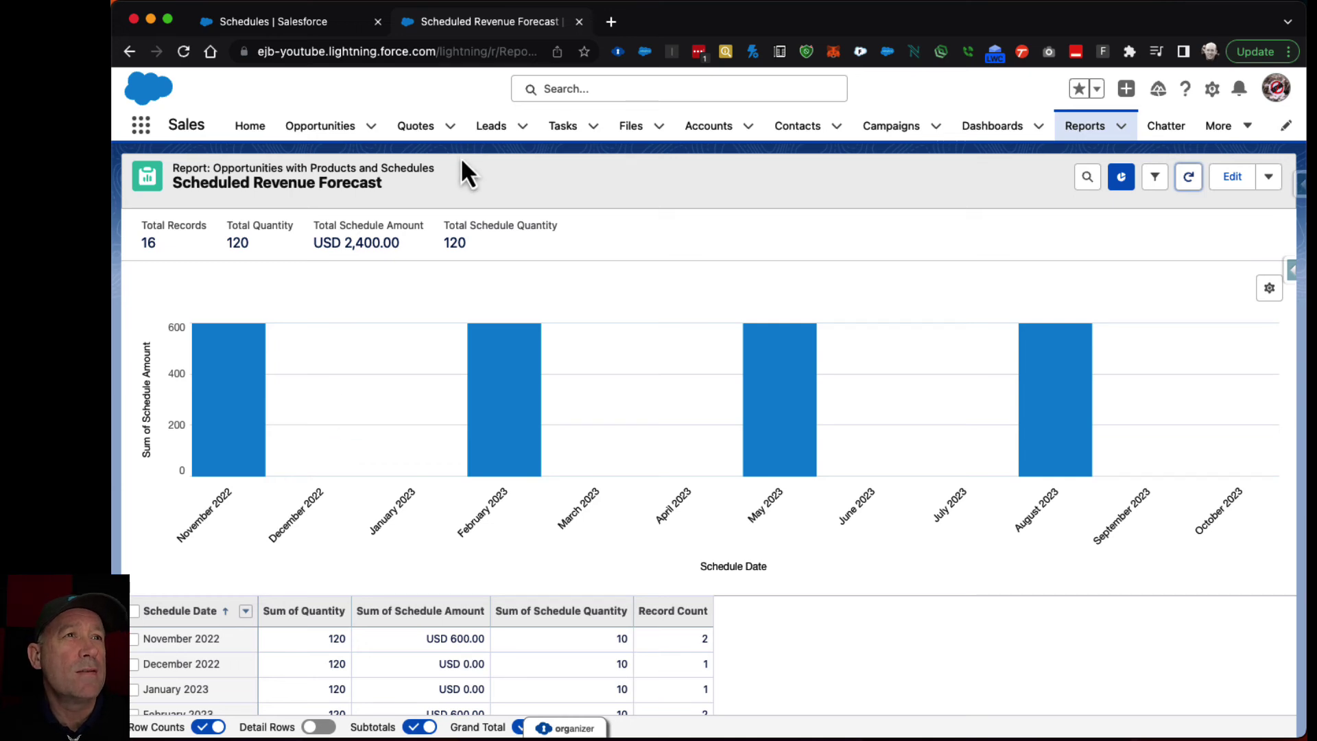
{"action": "left_click", "coordinate": [356, 17]}
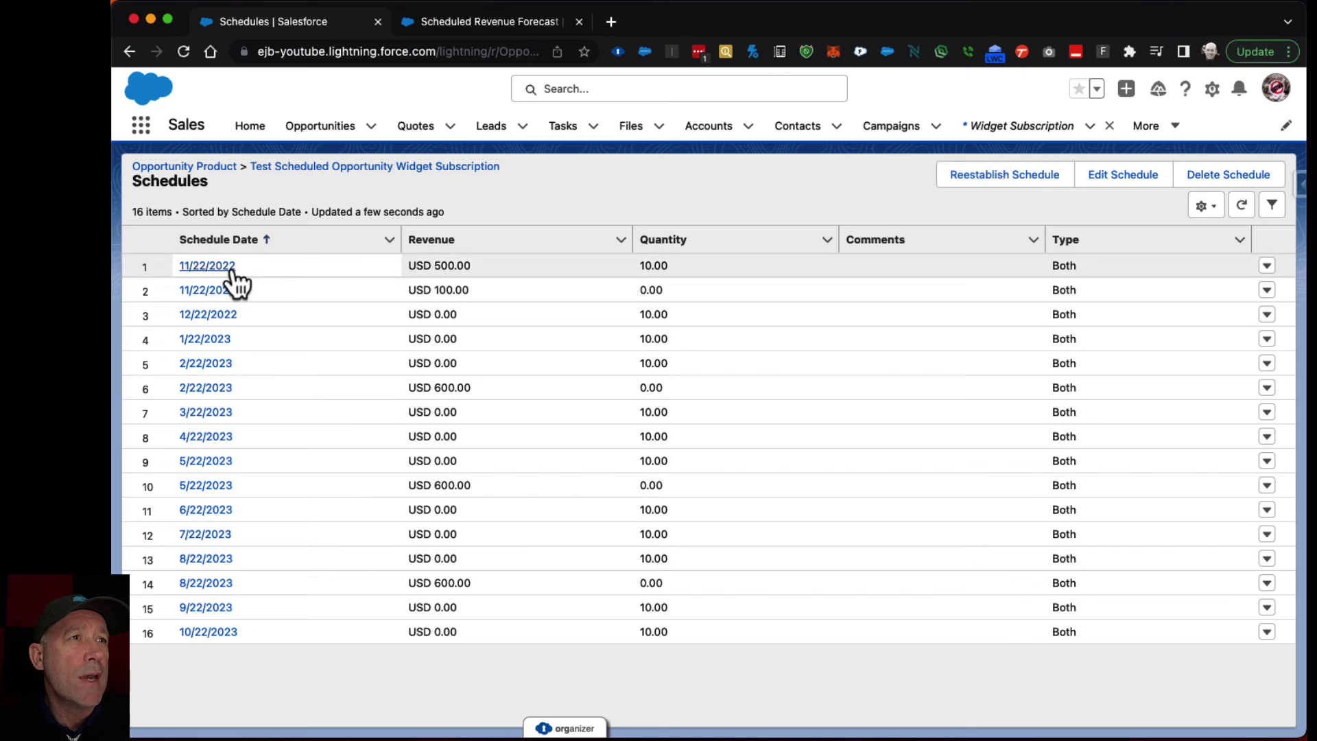
Step: Set the second 11/22/2022 line's revenue to 0 and the 12/22/2022 line's to 100, then save
{"action": "left_click", "coordinate": [1101, 180]}
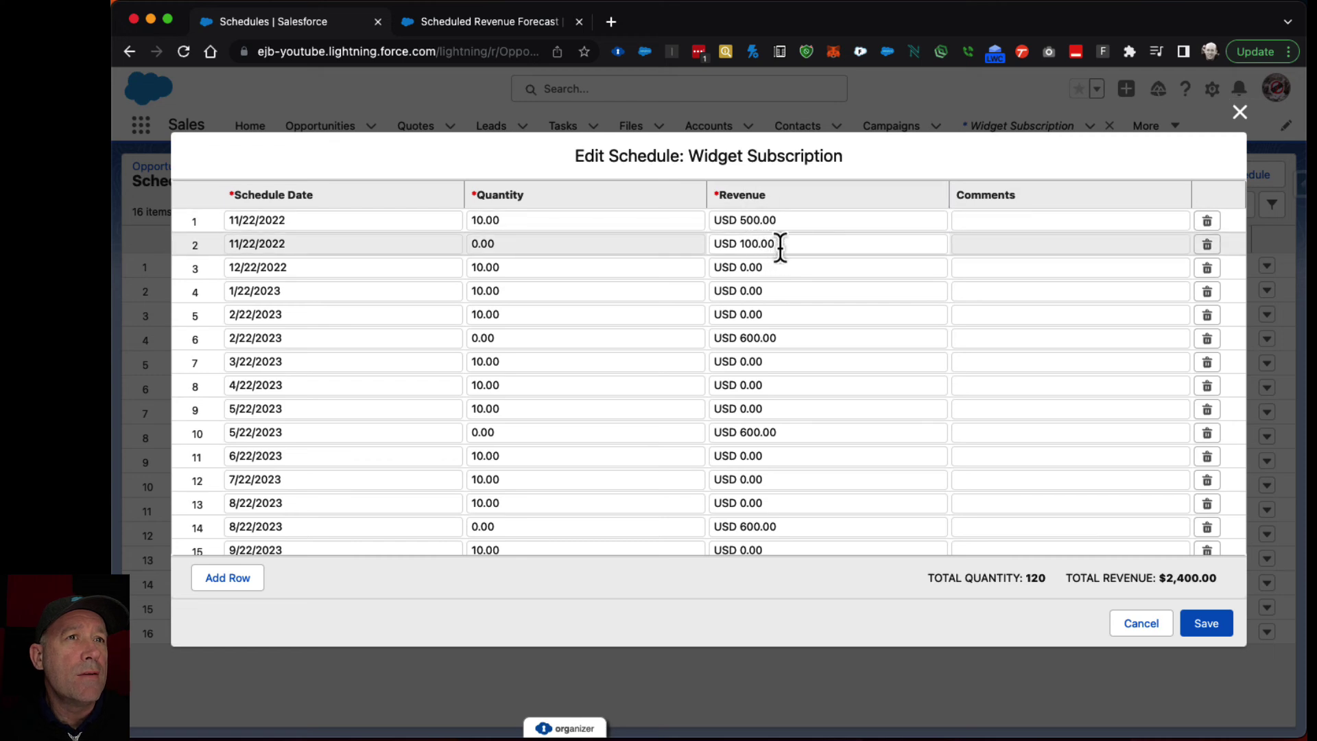
{"action": "left_click", "coordinate": [743, 247]}
{"action": "key", "text": "BackSpace"}
{"action": "key", "text": "BackSpace"}
{"action": "key", "text": "BackSpace"}
{"action": "key", "text": "BackSpace"}
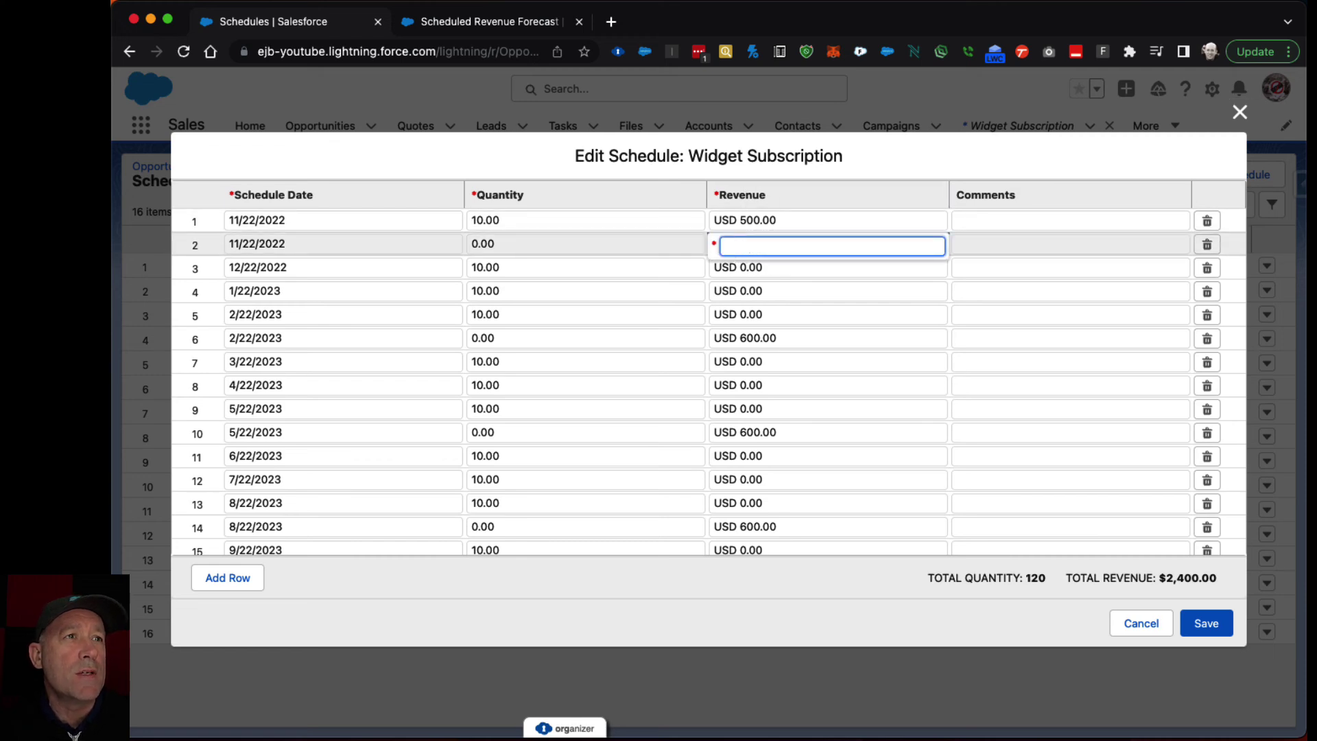
{"action": "left_click", "coordinate": [789, 264]}
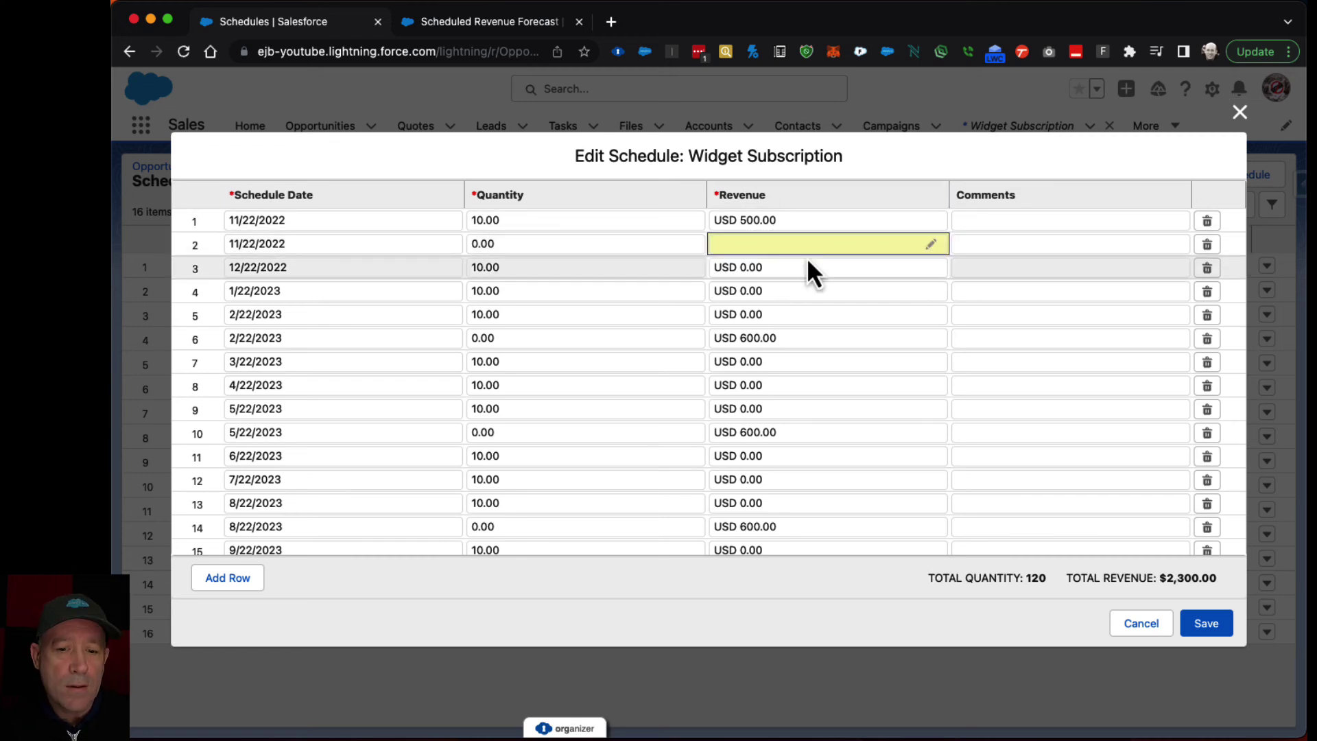
{"action": "left_click", "coordinate": [800, 244]}
{"action": "type", "text": "0"}
{"action": "left_click", "coordinate": [799, 293]}
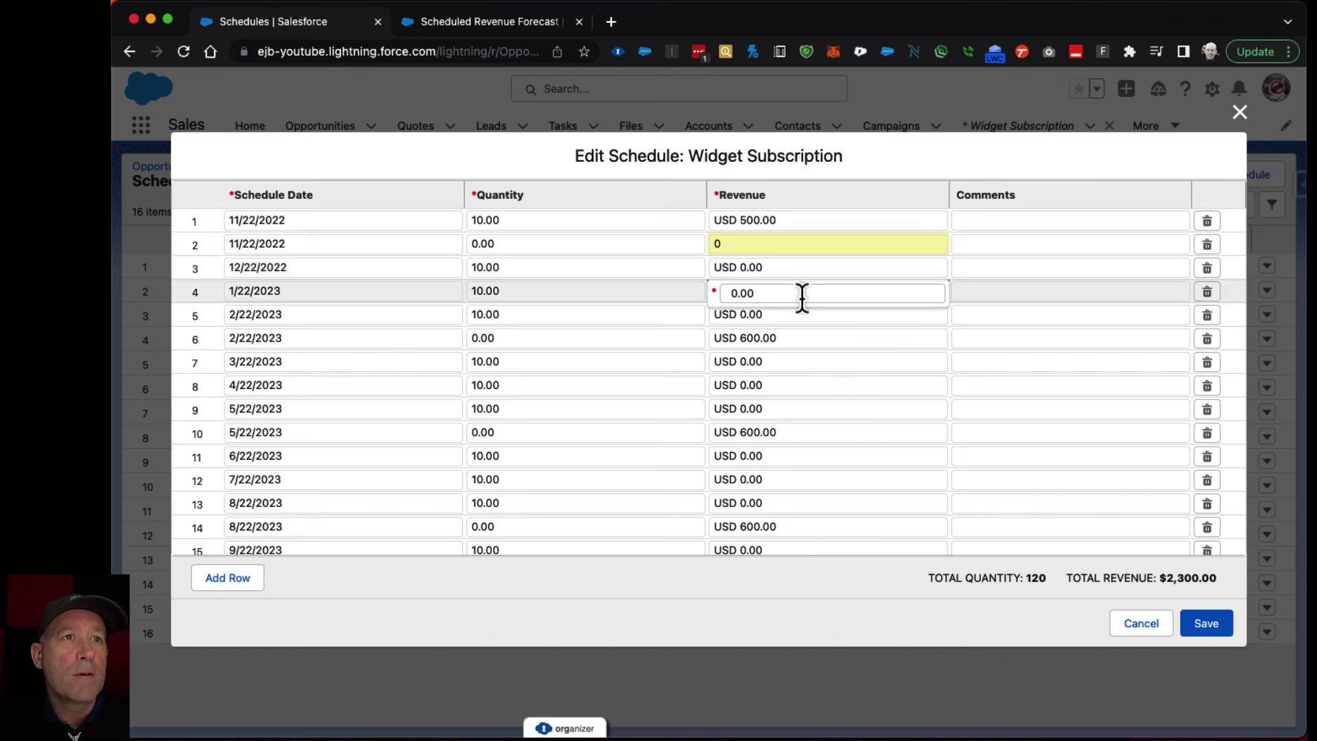
{"action": "left_click", "coordinate": [720, 270]}
{"action": "left_click_drag", "start_coordinate": [773, 268], "coordinate": [732, 269]}
{"action": "type", "text": "19"}
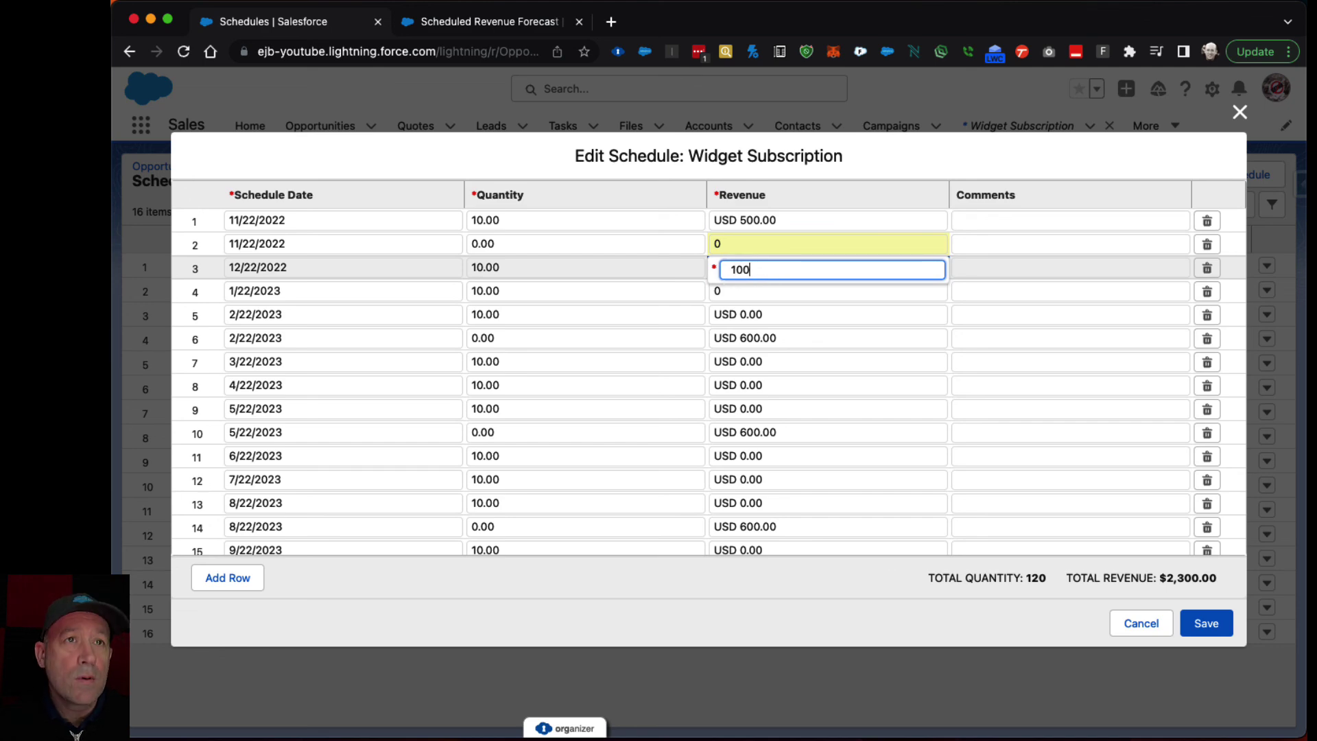
{"action": "type", "text": "0"}
{"action": "key", "text": "Return"}
{"action": "left_click", "coordinate": [1200, 622]}
Step: Refresh the forecast report to show November 2022 at USD 500 and December at USD 100
{"action": "left_click", "coordinate": [504, 22]}
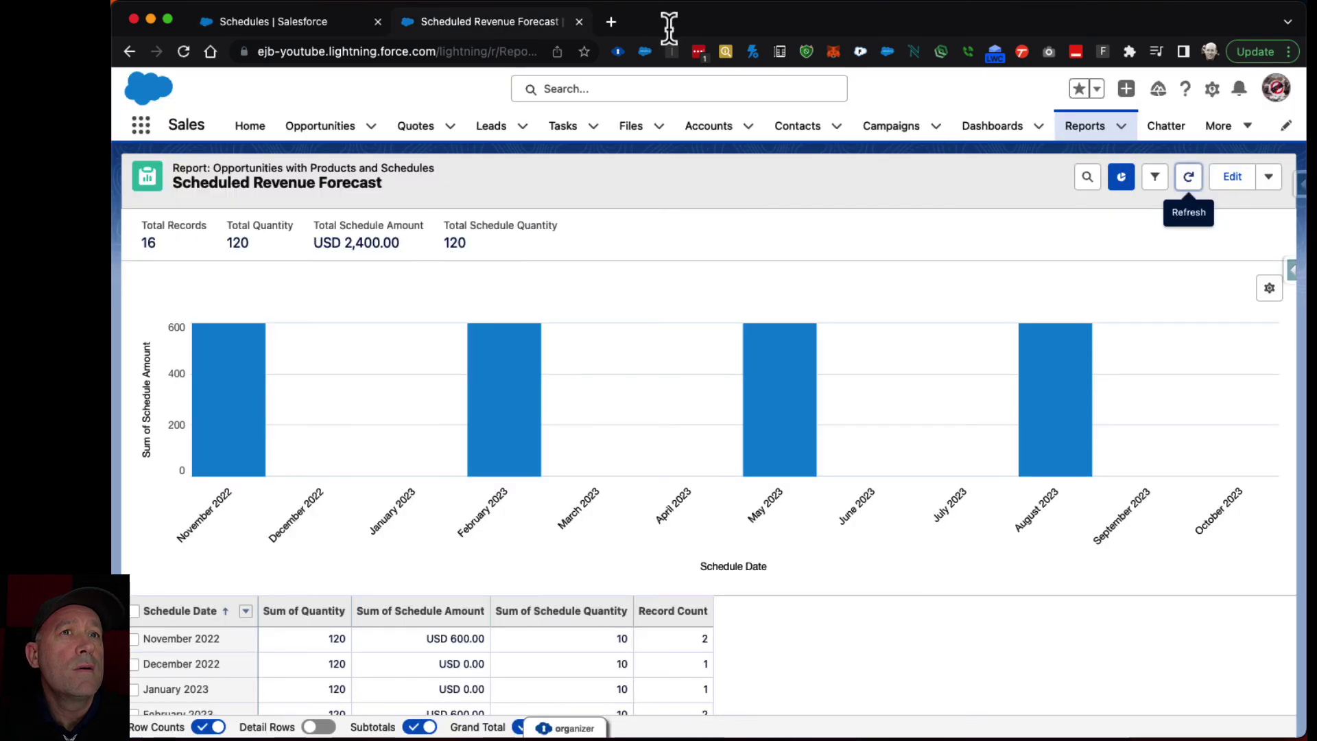
{"action": "left_click", "coordinate": [1192, 179]}
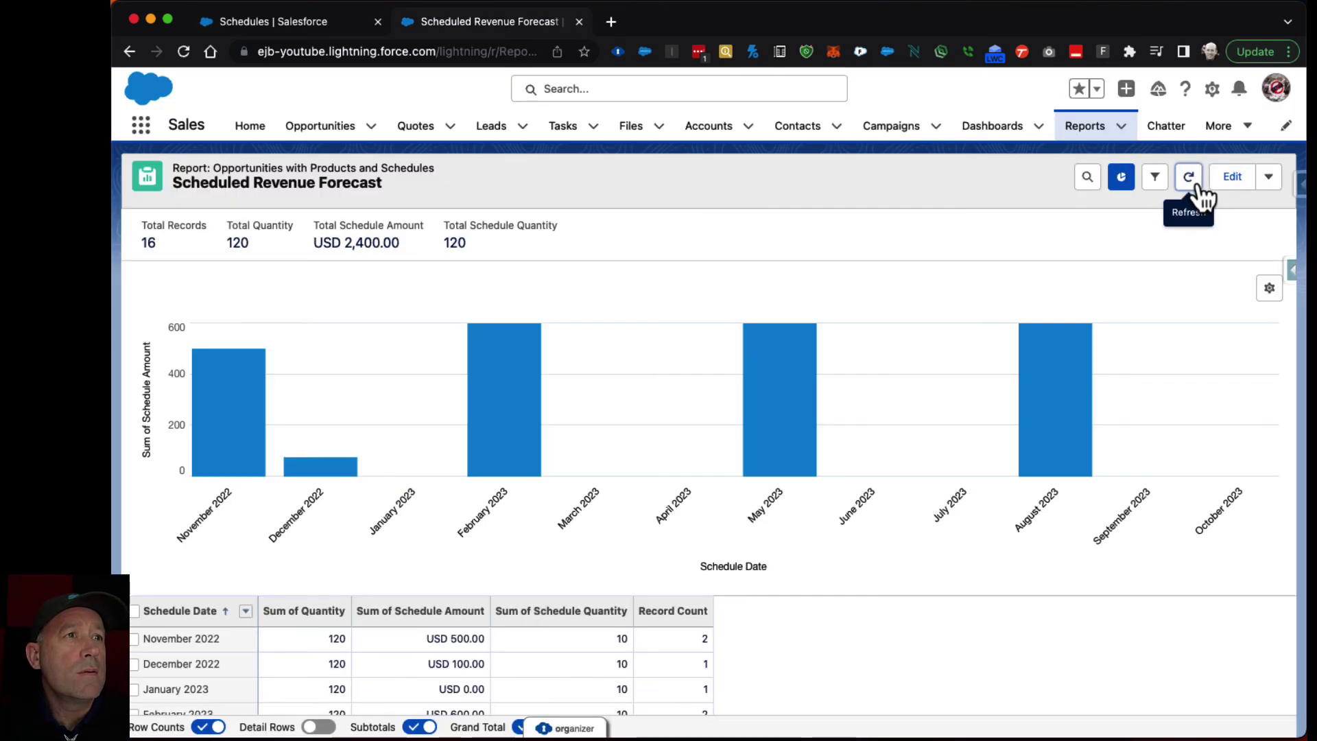